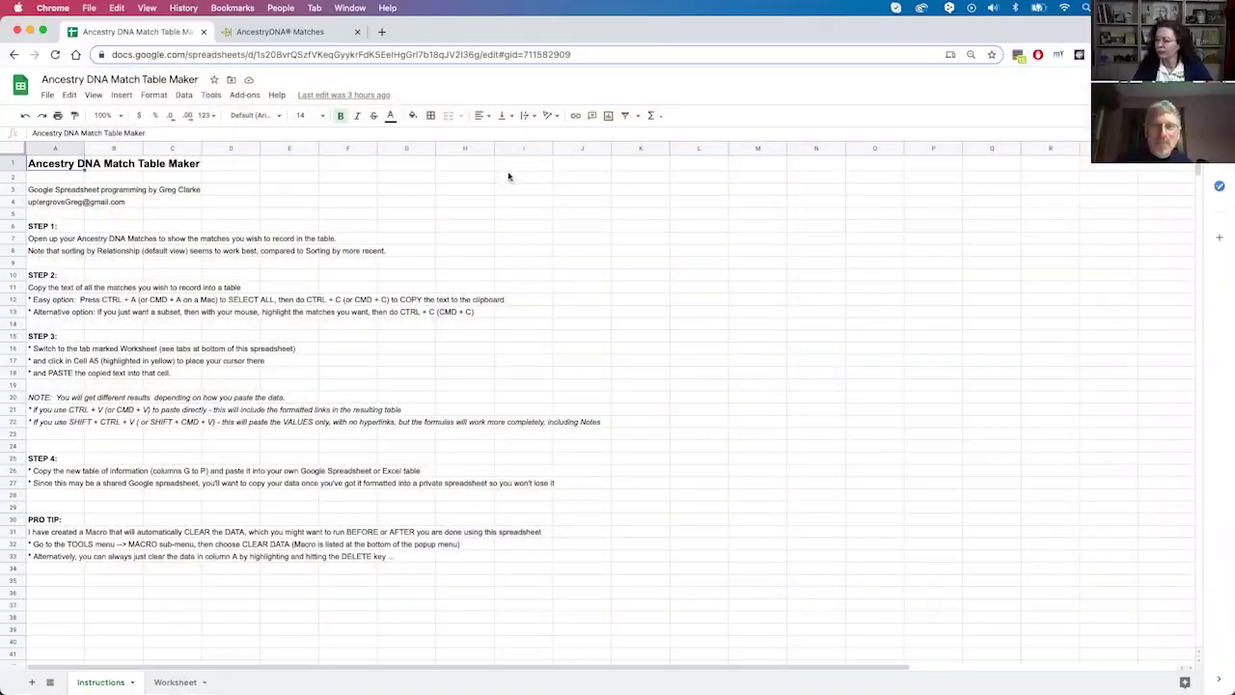
pyautogui.click(261, 178)
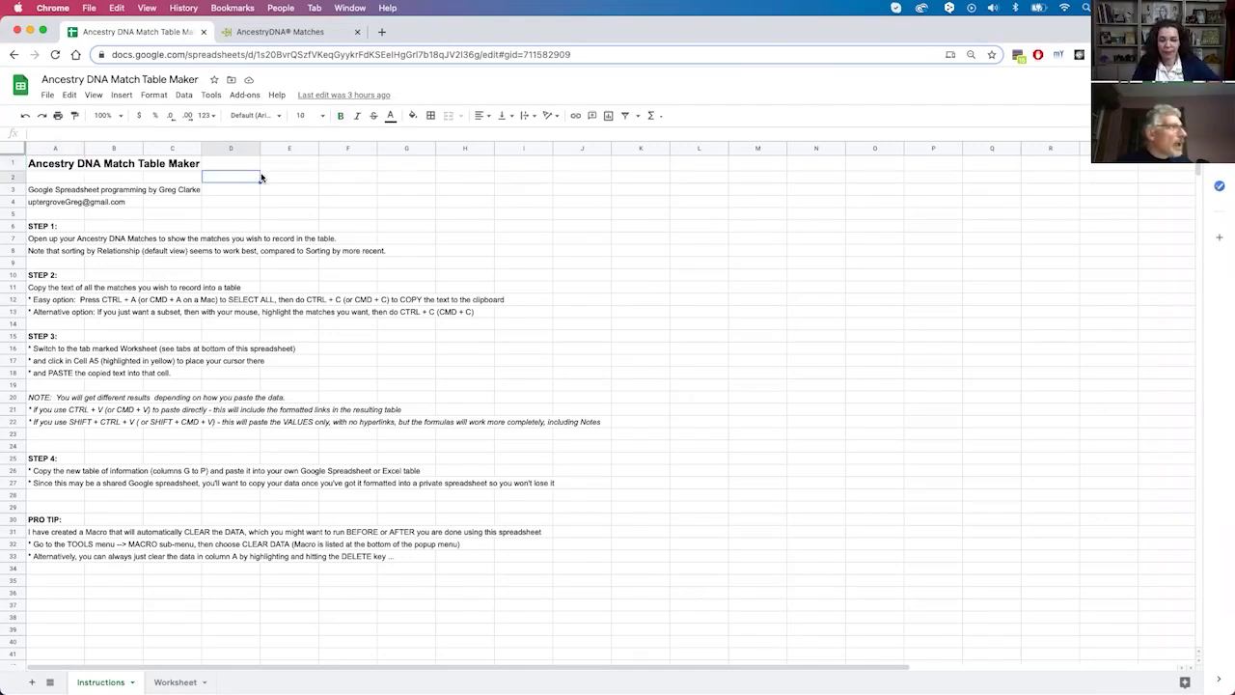
pyautogui.scroll(2, 106, 406)
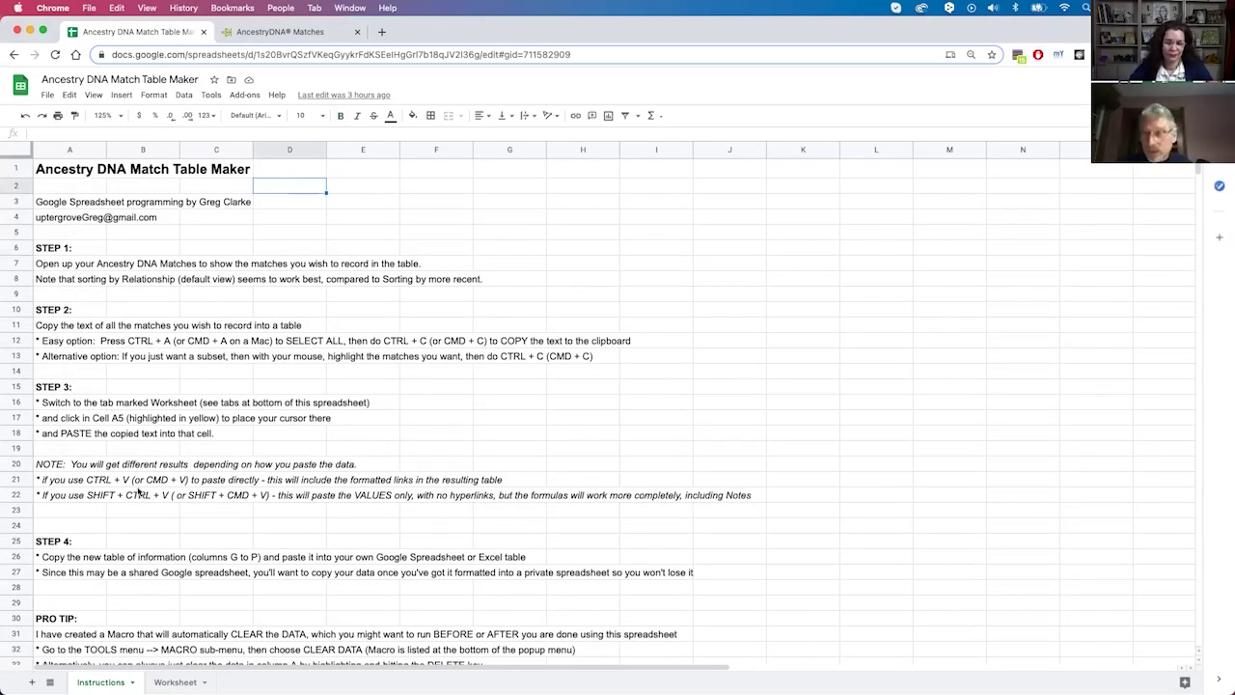
pyautogui.scroll(-1, 142, 482)
pyautogui.scroll(1, 146, 473)
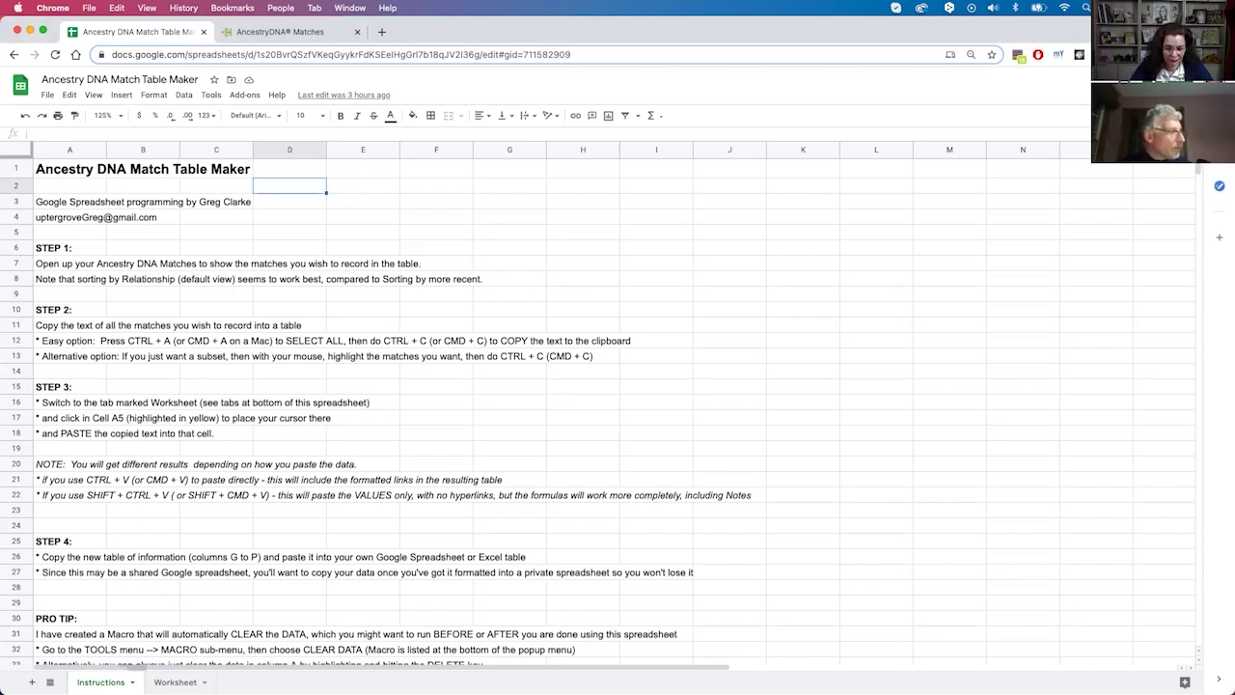
pyautogui.click(176, 683)
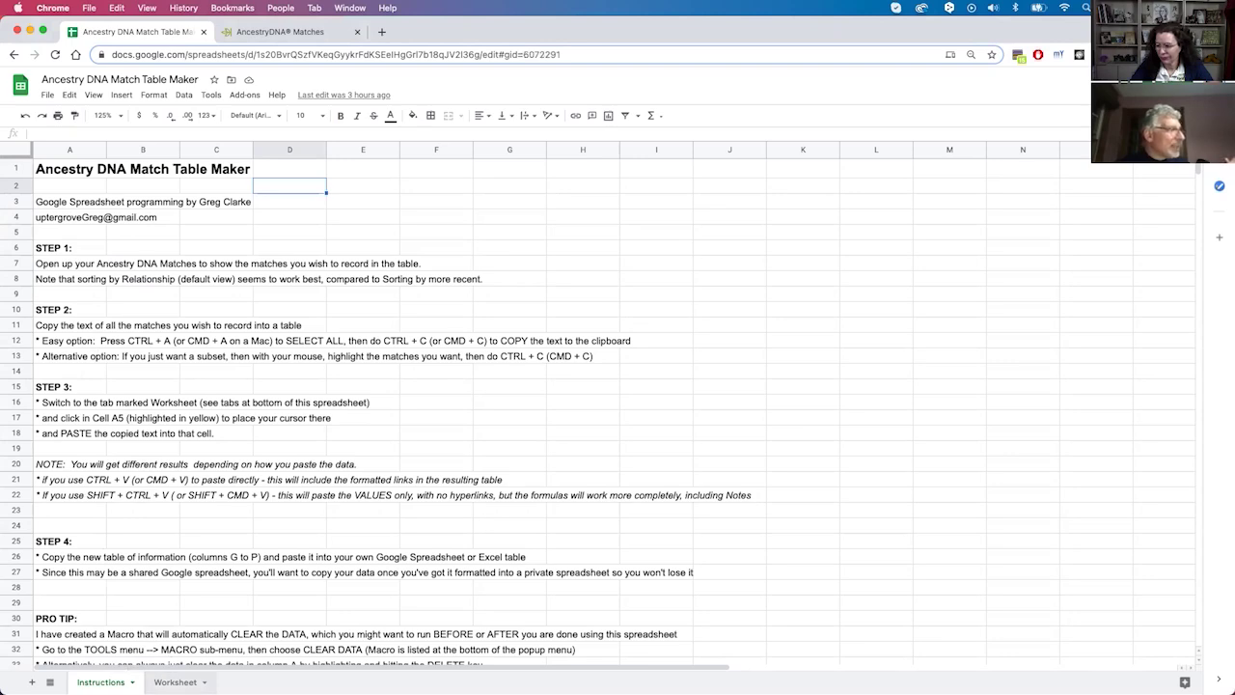
pyautogui.click(101, 683)
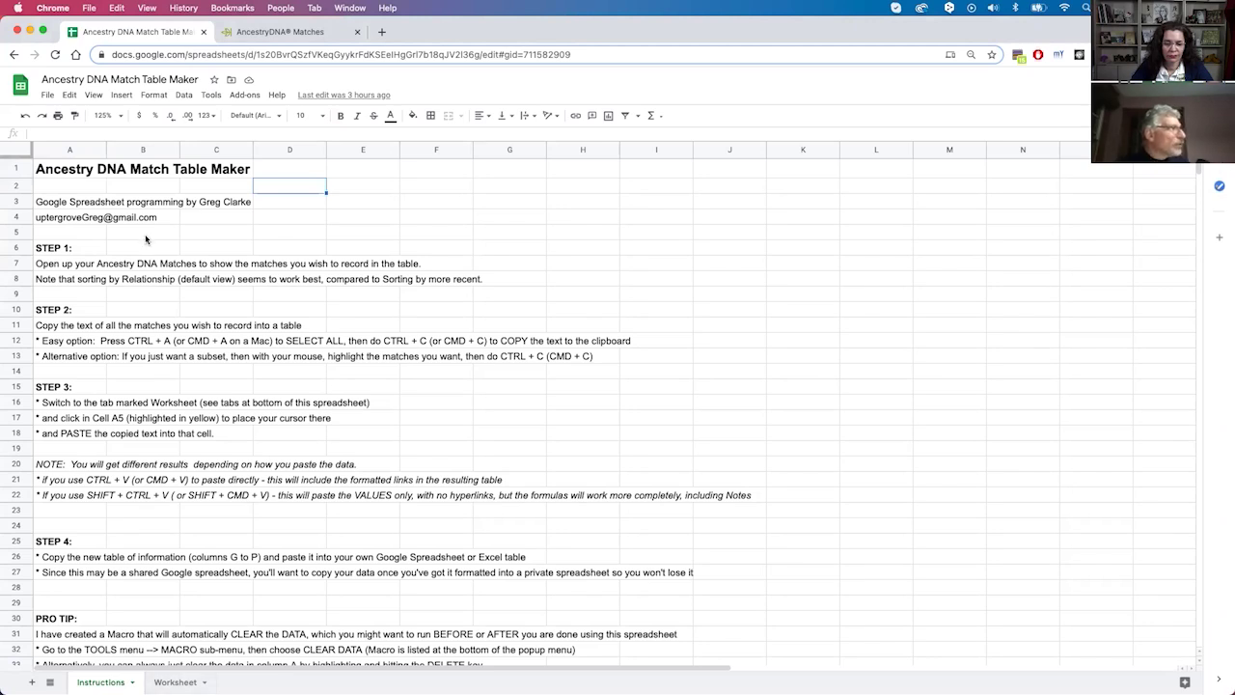
# Step: Make a copy of the spreadsheet in My Drive named "MY Ancestry DNA Match Table Maker"
pyautogui.click(47, 95)
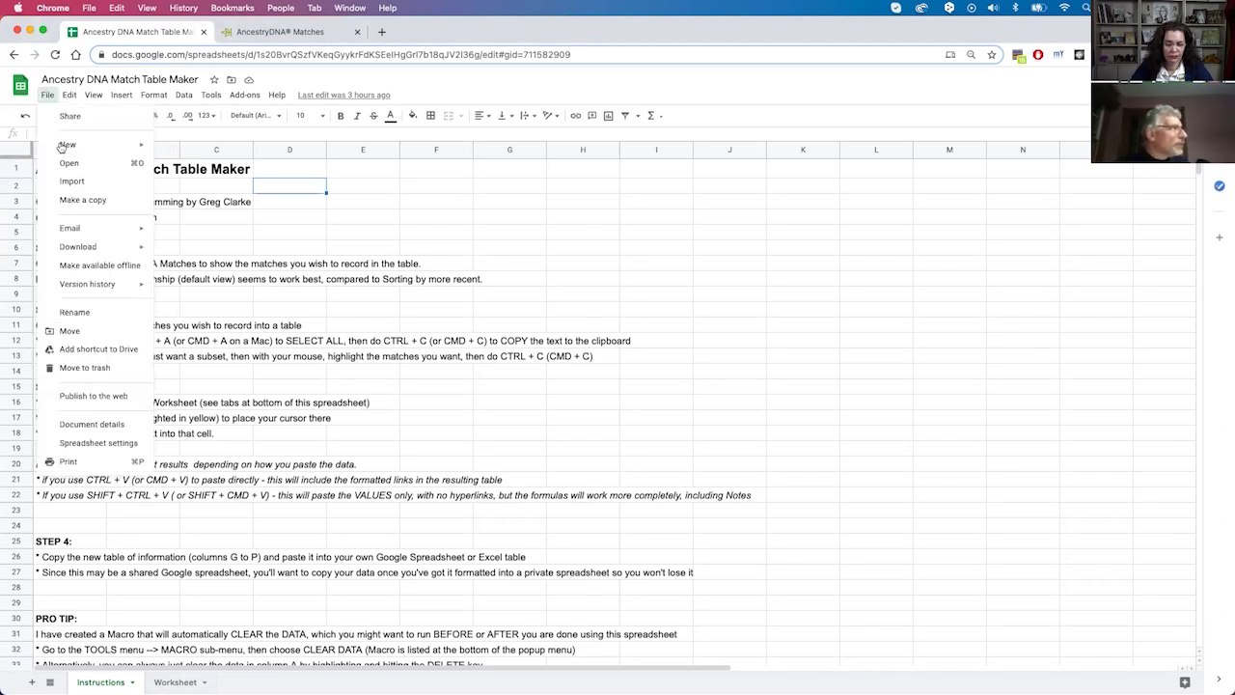
pyautogui.click(89, 202)
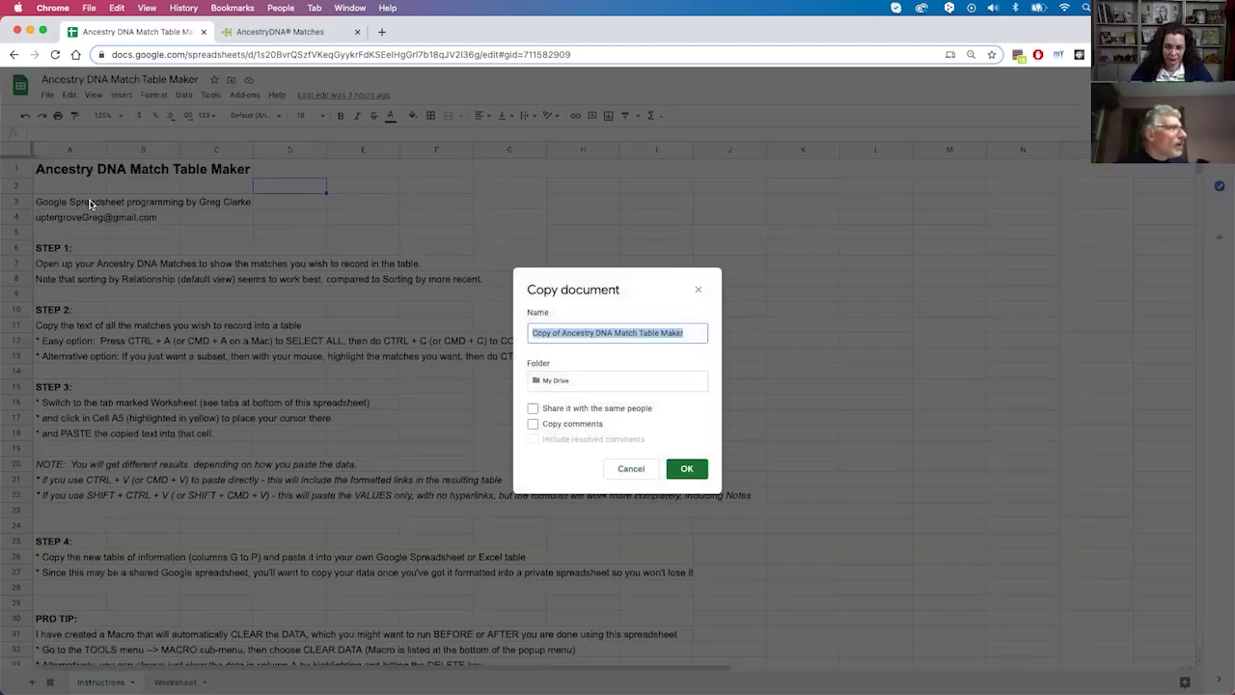
pyautogui.click(584, 331)
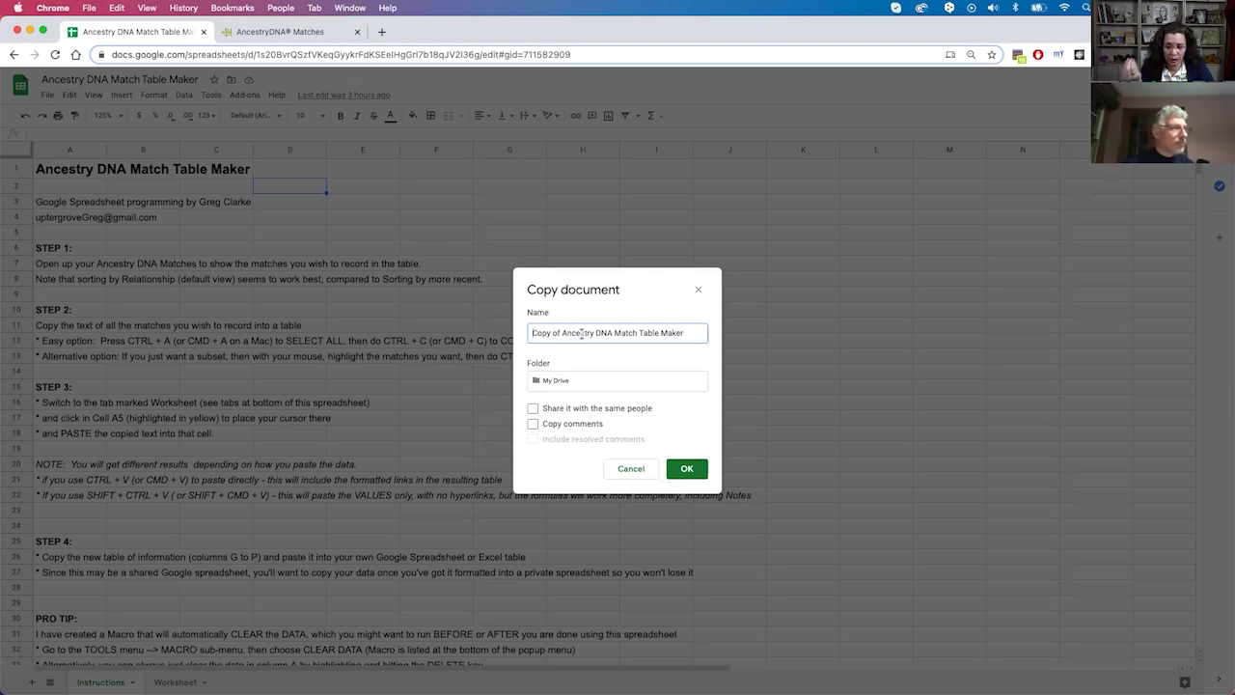
pyautogui.hotkey('alt', 'shift', 'Right')
pyautogui.hotkey('alt', 'shift', 'Right')
pyautogui.write('MY')
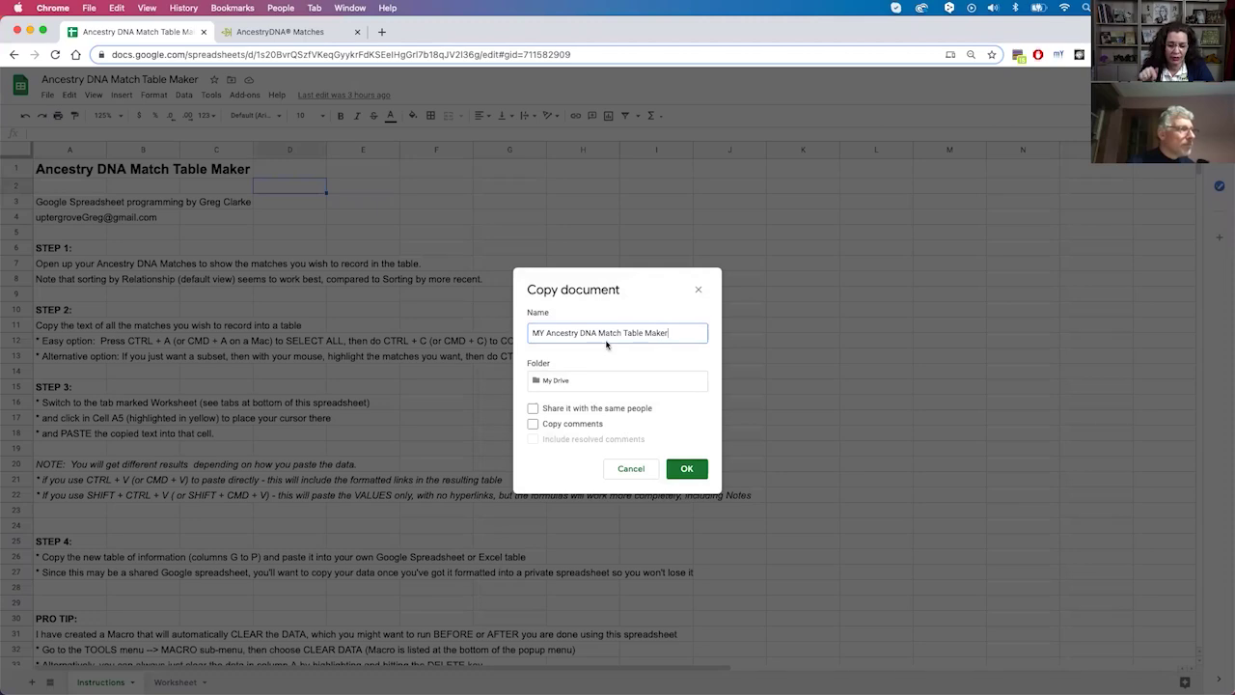
pyautogui.click(685, 470)
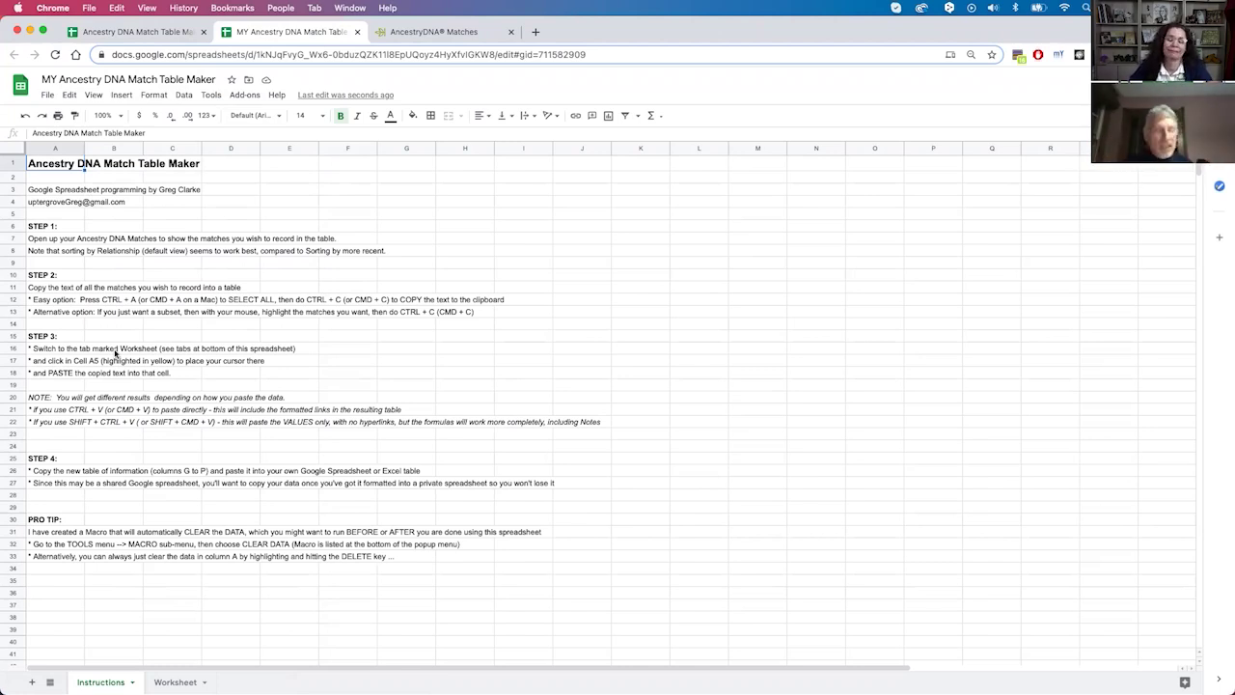
pyautogui.click(46, 94)
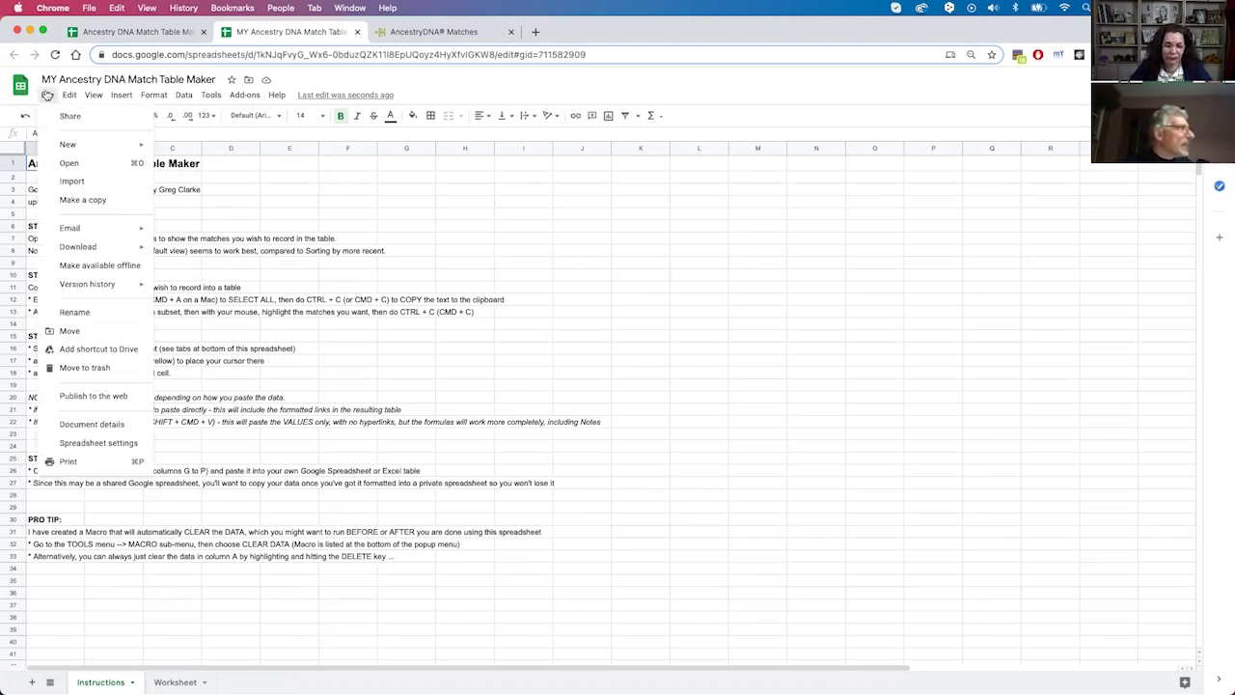
pyautogui.moveTo(79, 290)
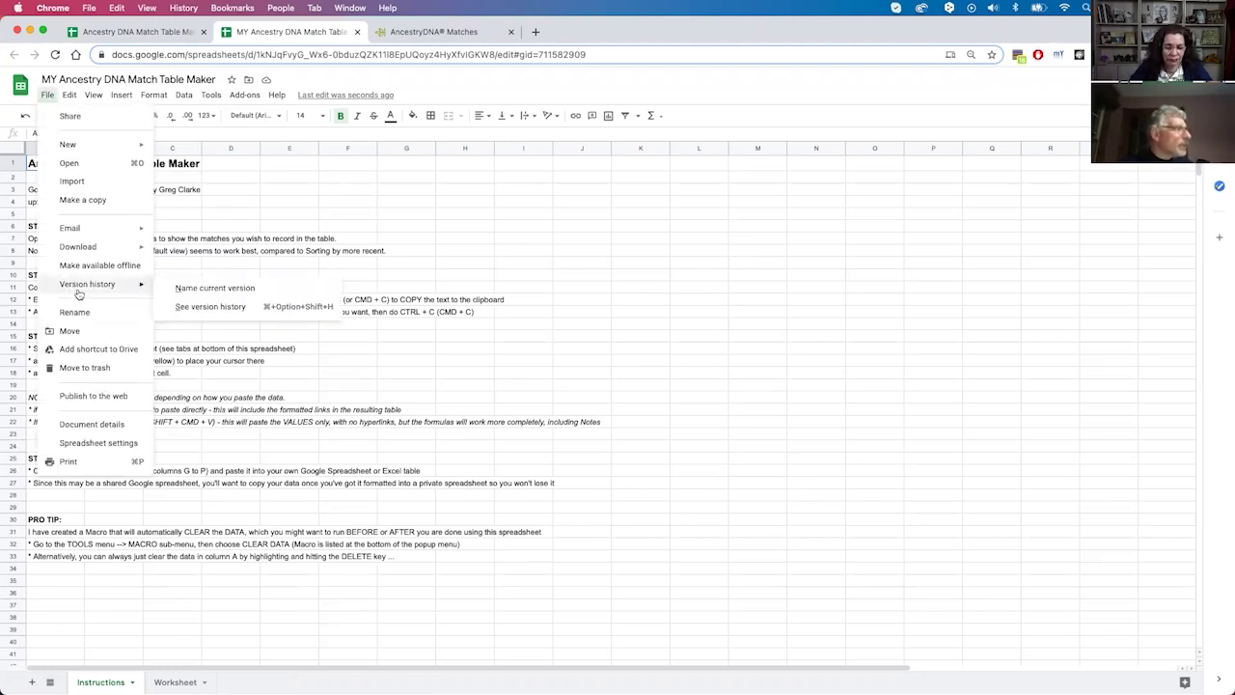
pyautogui.moveTo(85, 251)
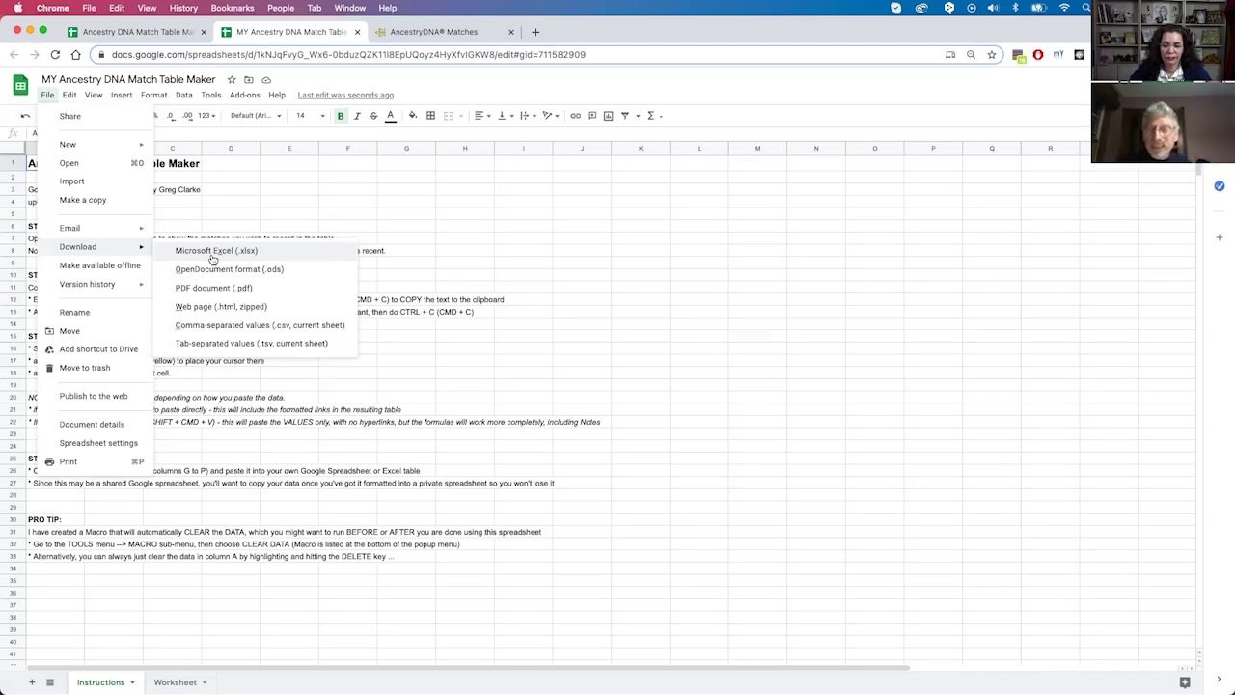
pyautogui.click(231, 225)
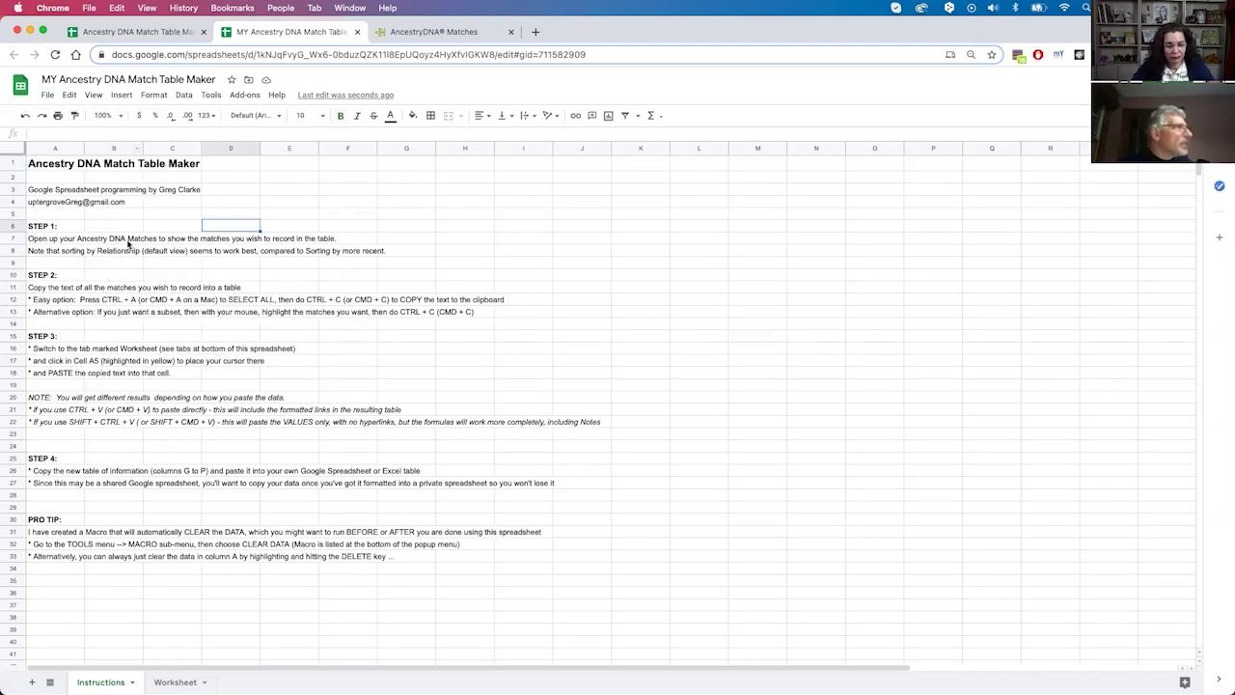
# Step: Switch to the AncestryDNA Matches page and copy all of its text
pyautogui.click(434, 34)
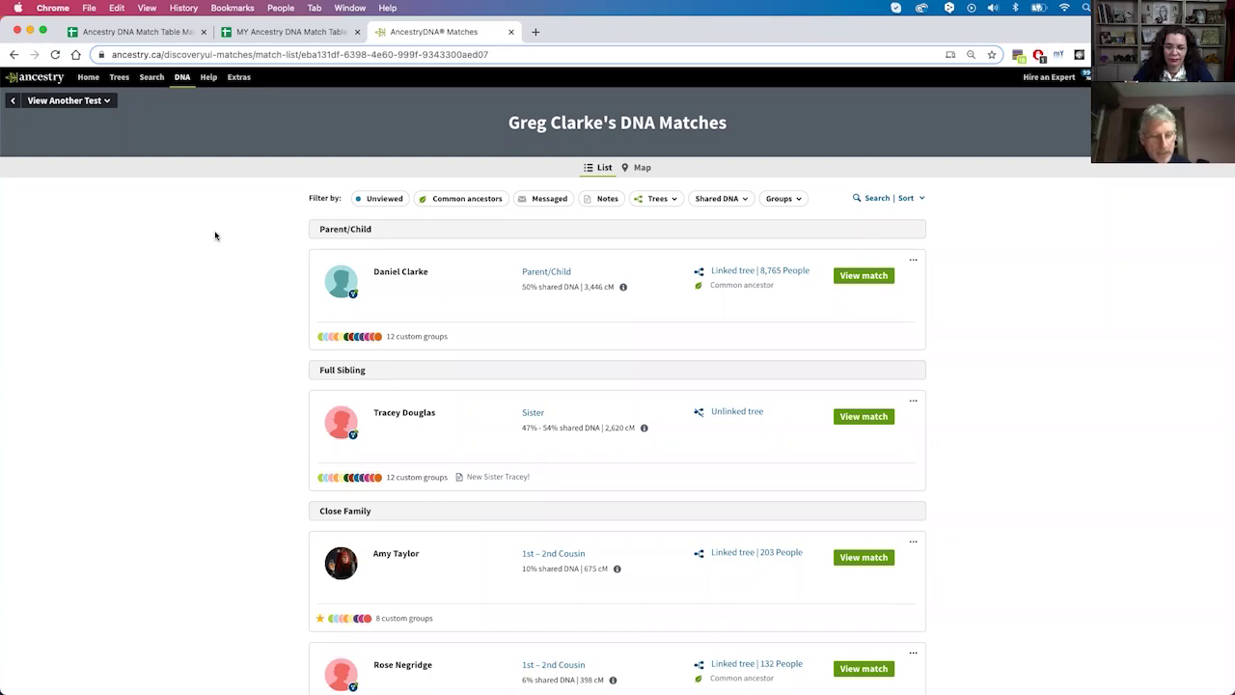
pyautogui.press('super+a')
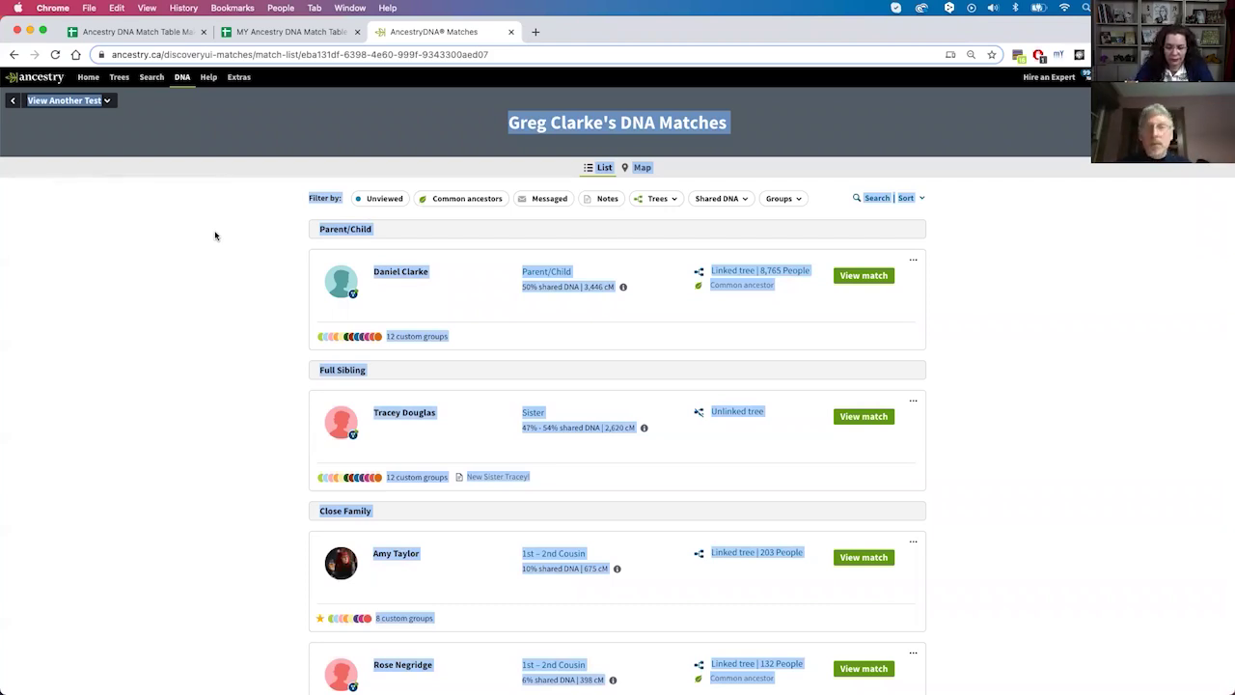
pyautogui.press('super+c')
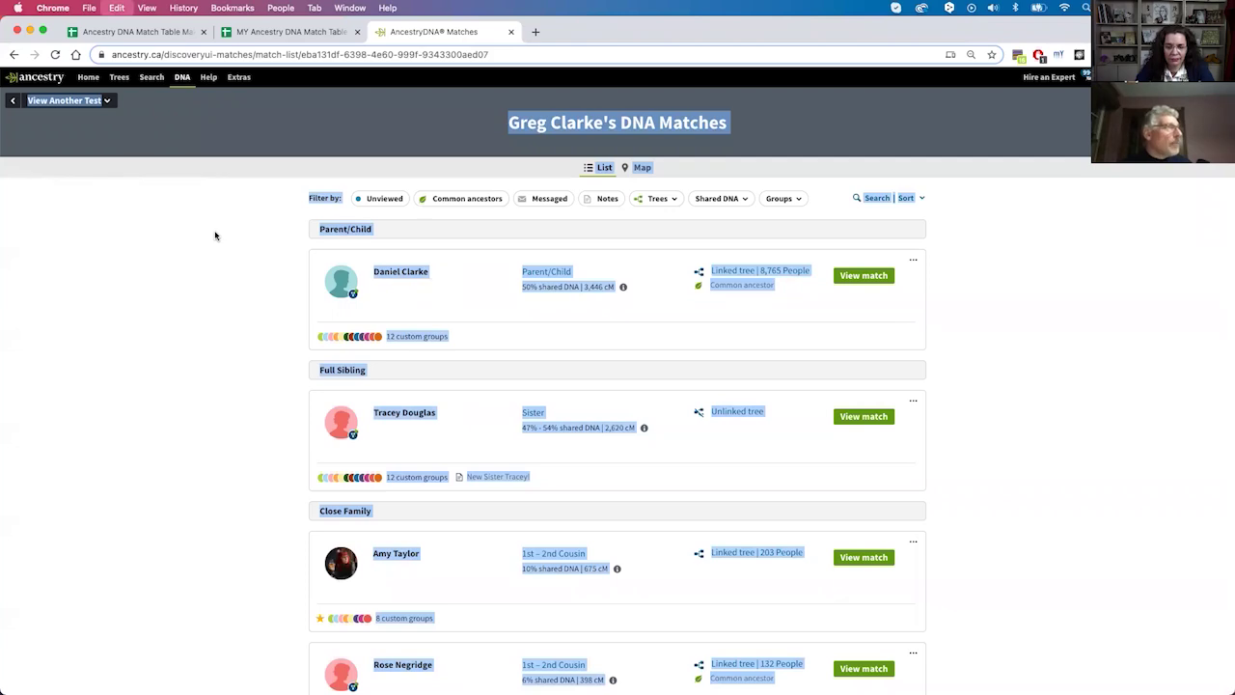
# Step: Paste the copied match text into the yellow cell A6 on the Worksheet sheet of the copied spreadsheet
pyautogui.click(276, 31)
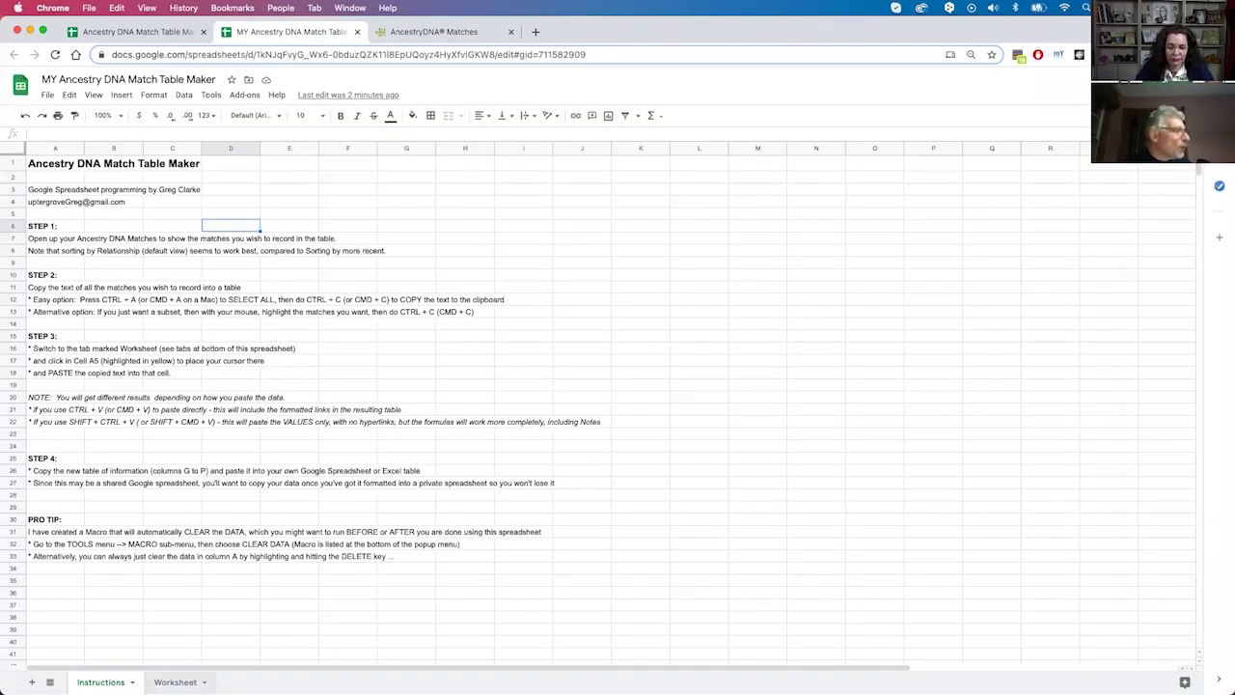
pyautogui.click(179, 683)
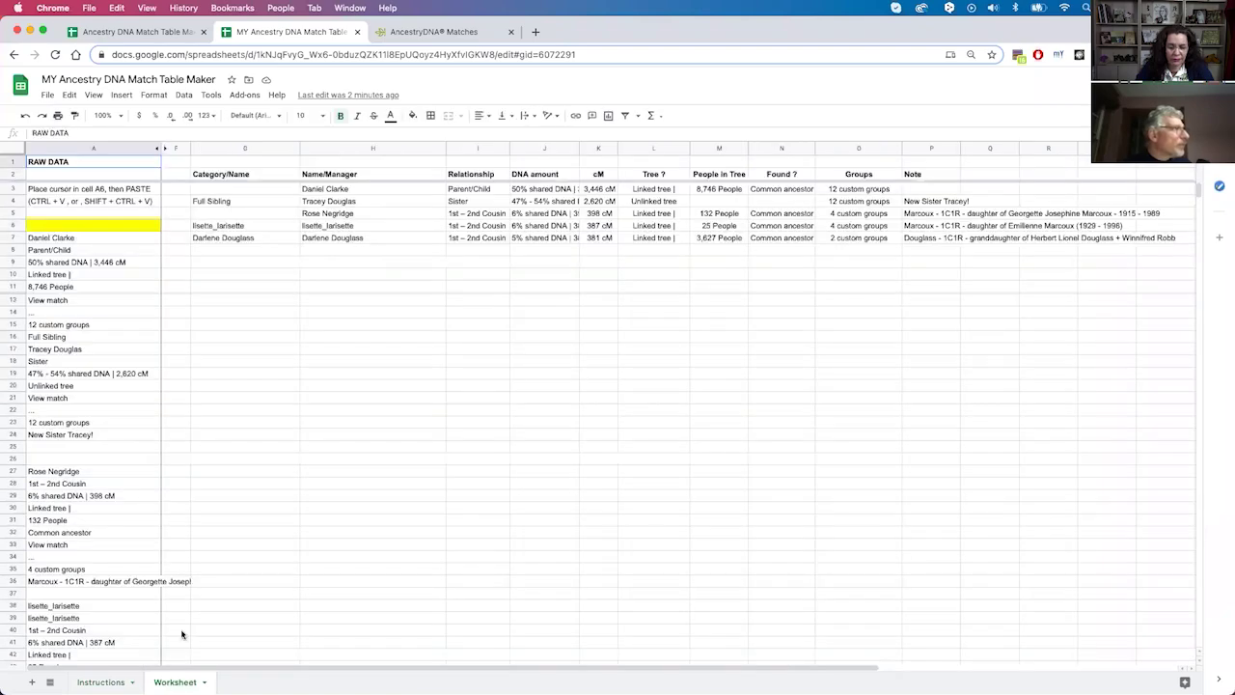
pyautogui.click(56, 228)
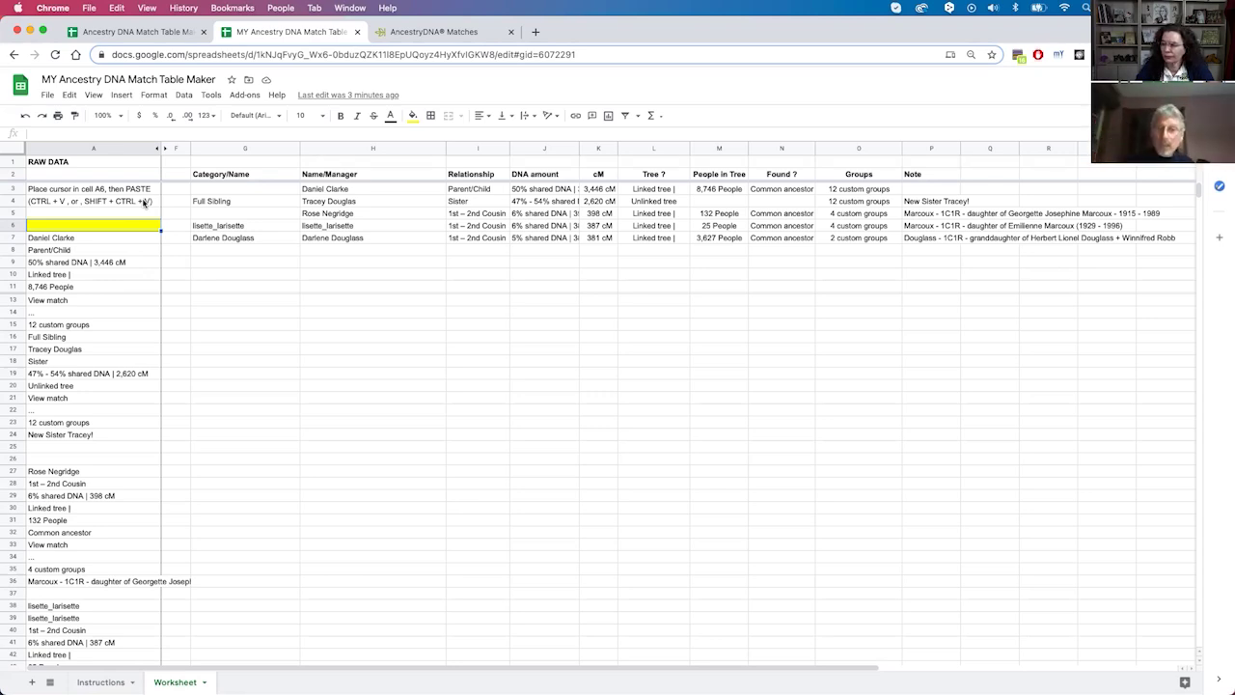
pyautogui.press('super+v')
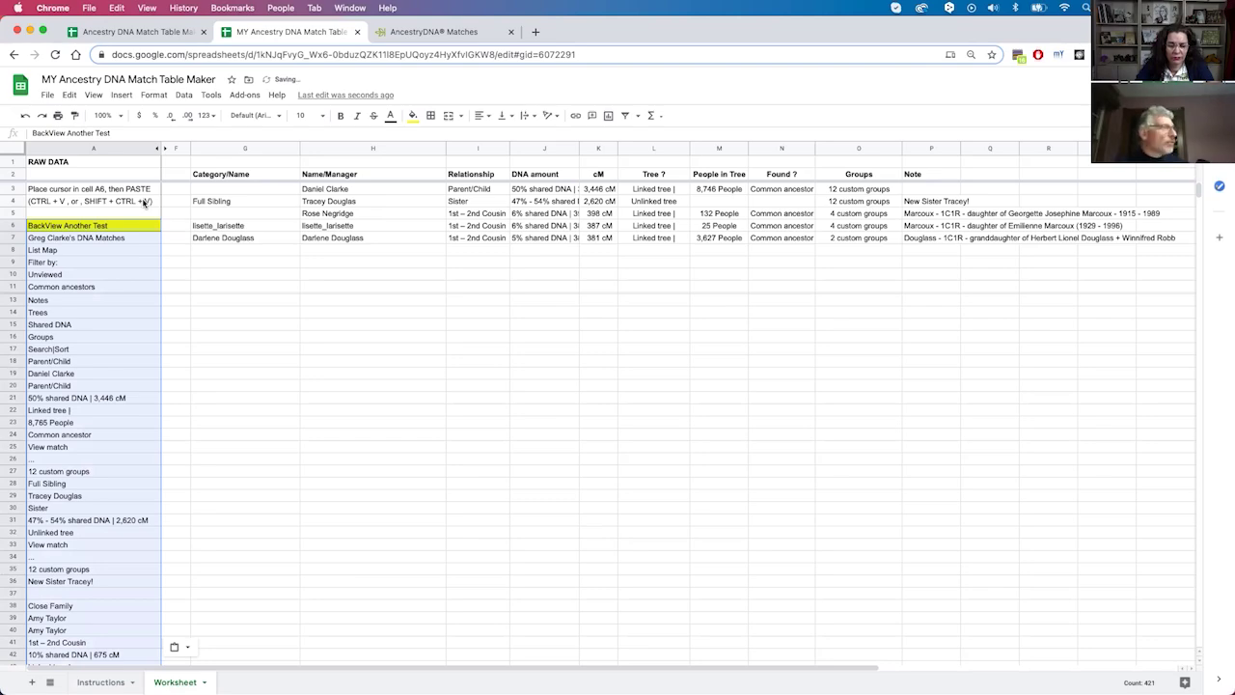
pyautogui.click(112, 347)
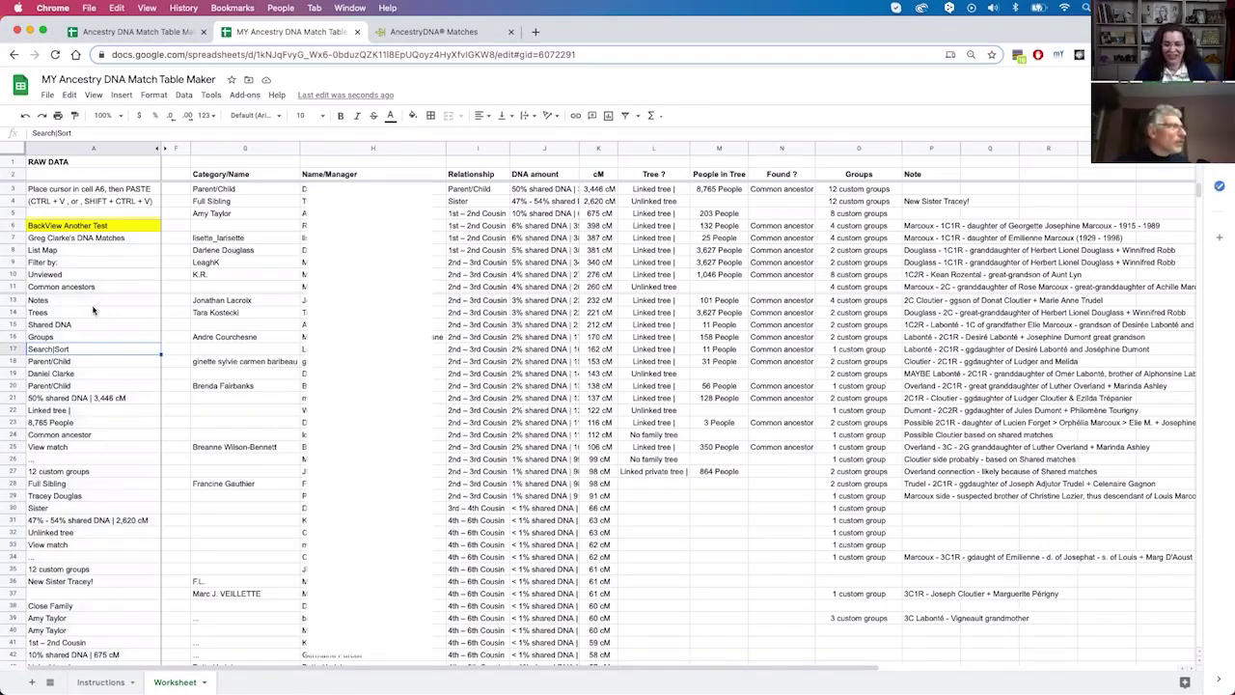
# Step: Compare the table's name, relationship, DNA amount, tree, group and note columns with the AncestryDNA match list
pyautogui.click(243, 147)
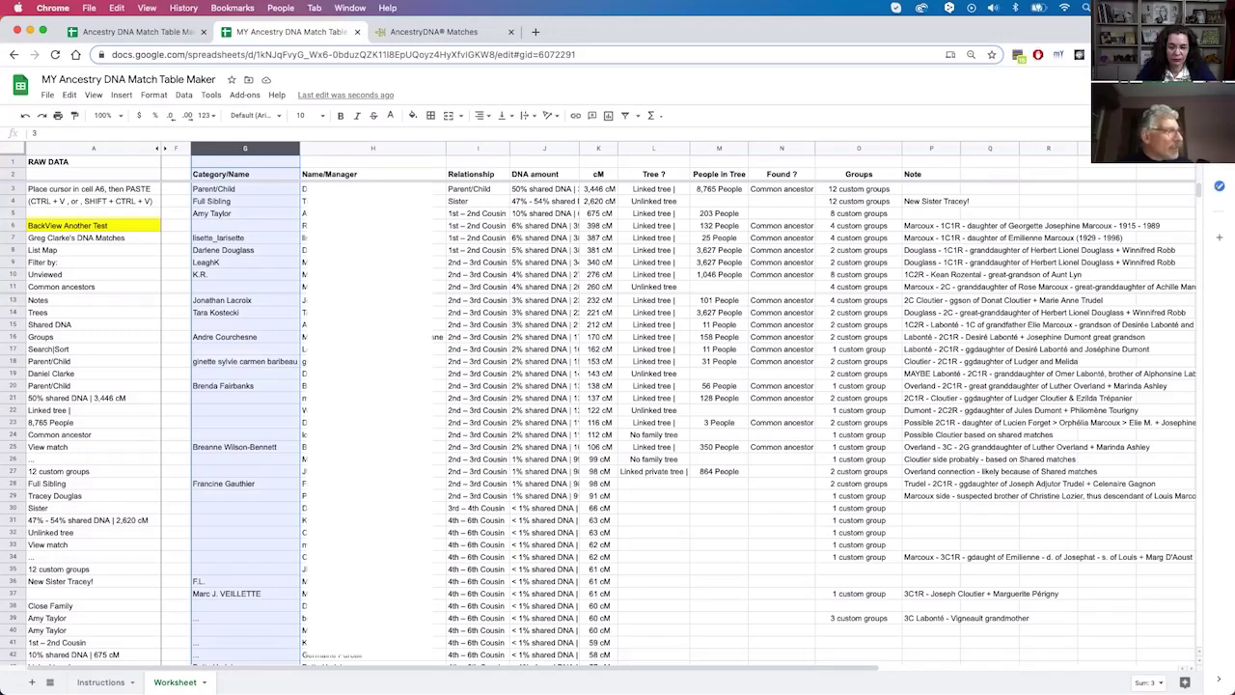
pyautogui.click(422, 37)
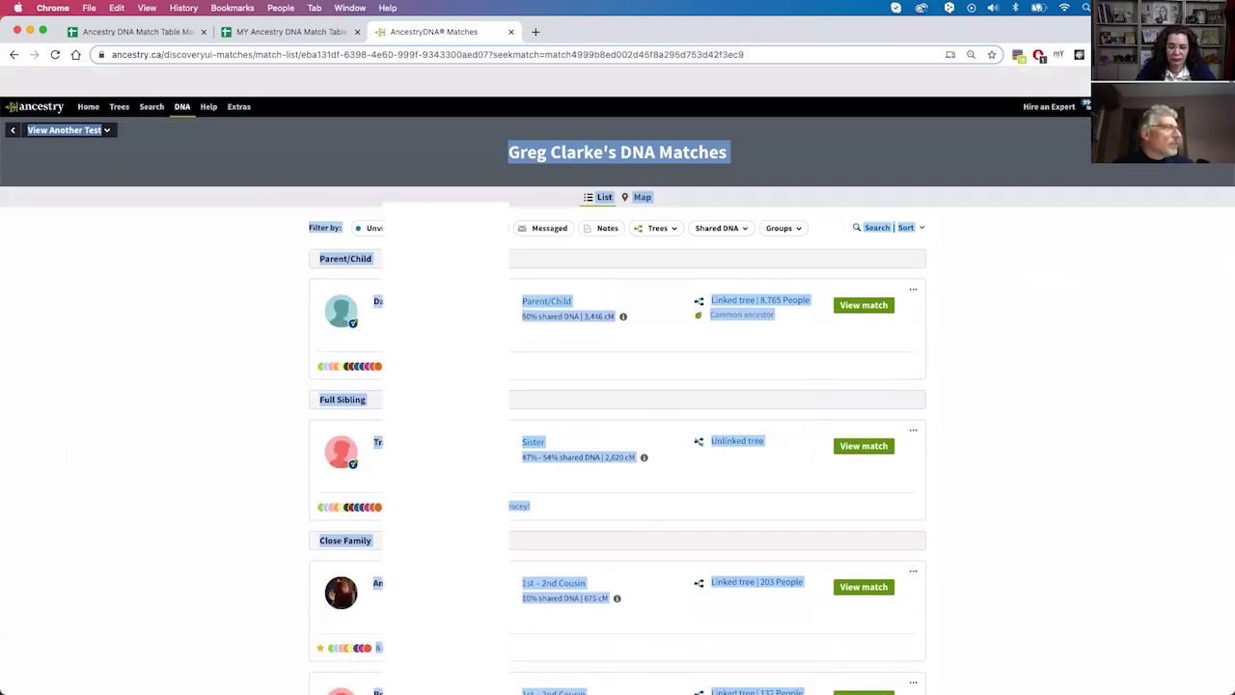
pyautogui.click(312, 35)
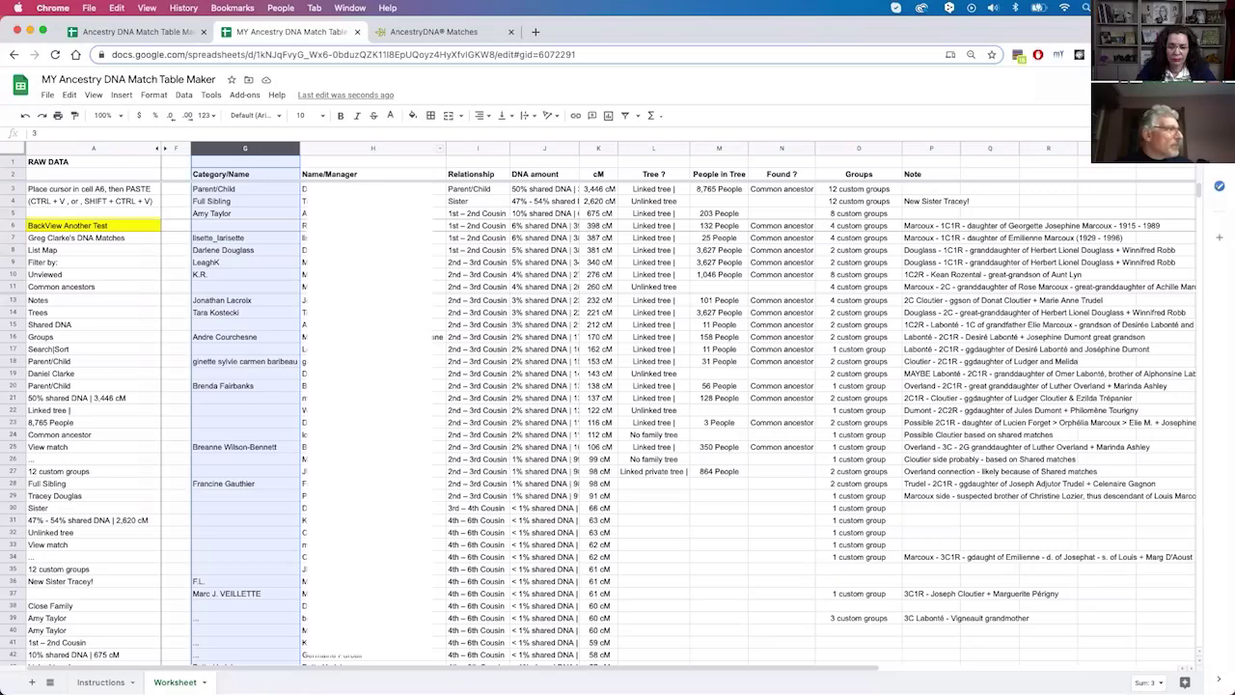
pyautogui.click(225, 275)
pyautogui.click(305, 275)
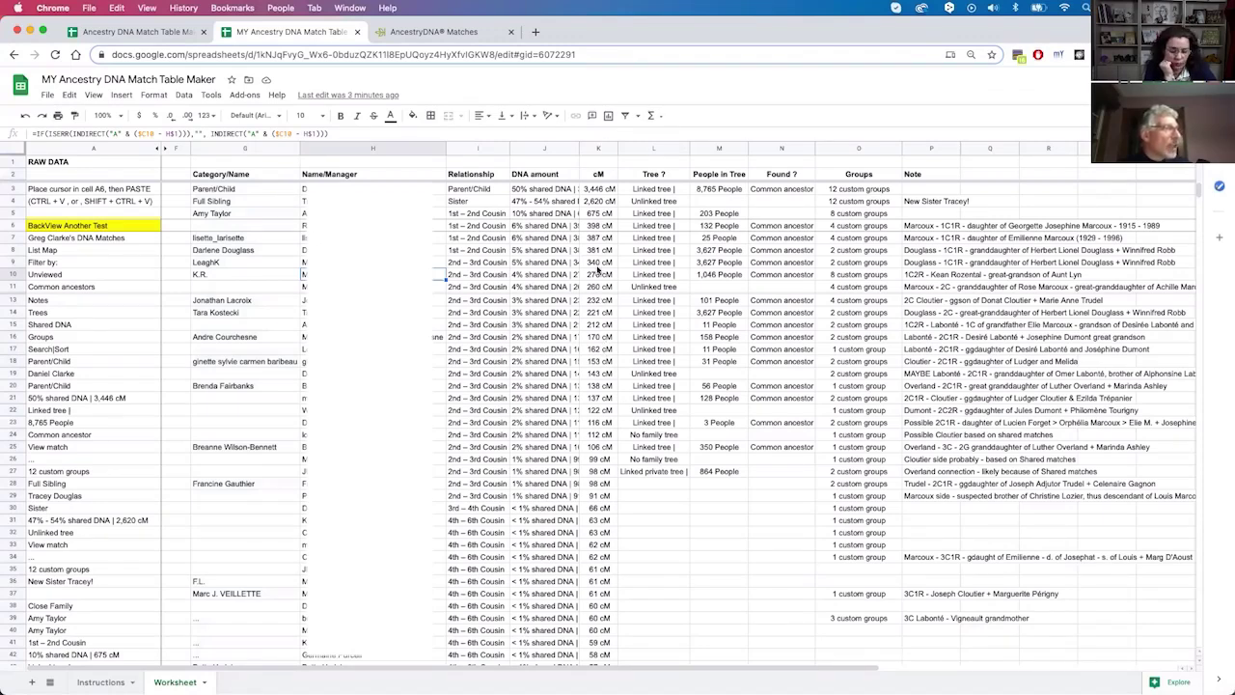
pyautogui.click(442, 32)
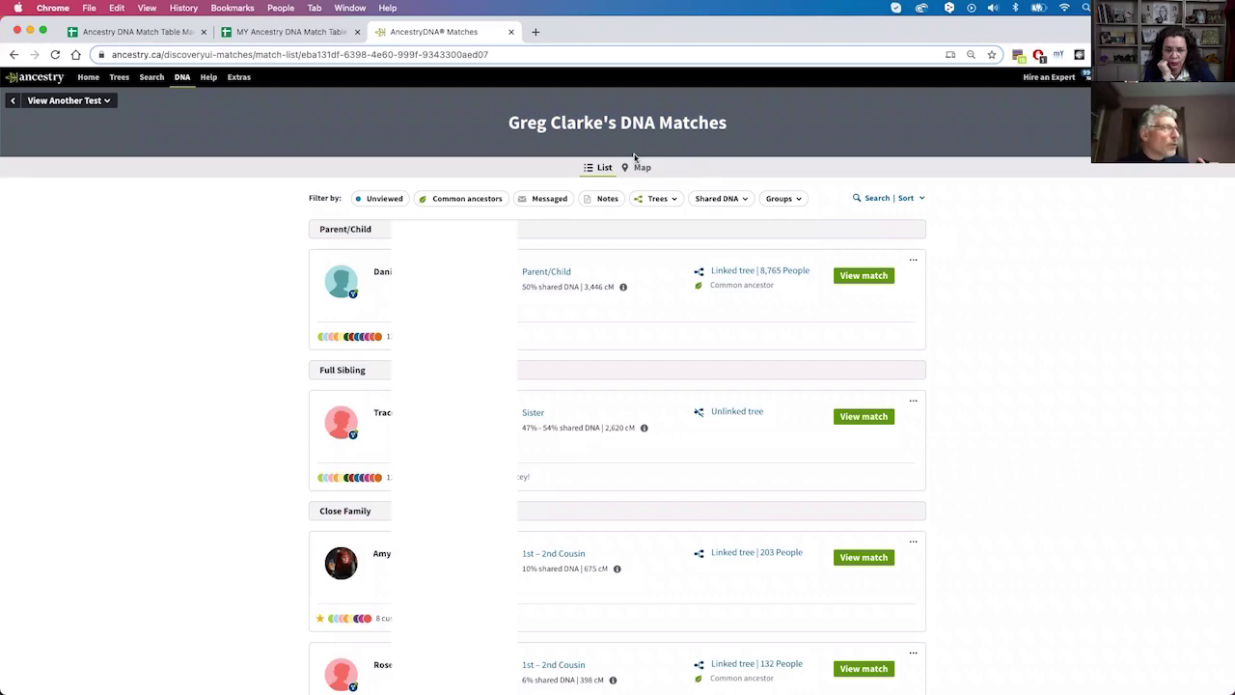
pyautogui.click(289, 31)
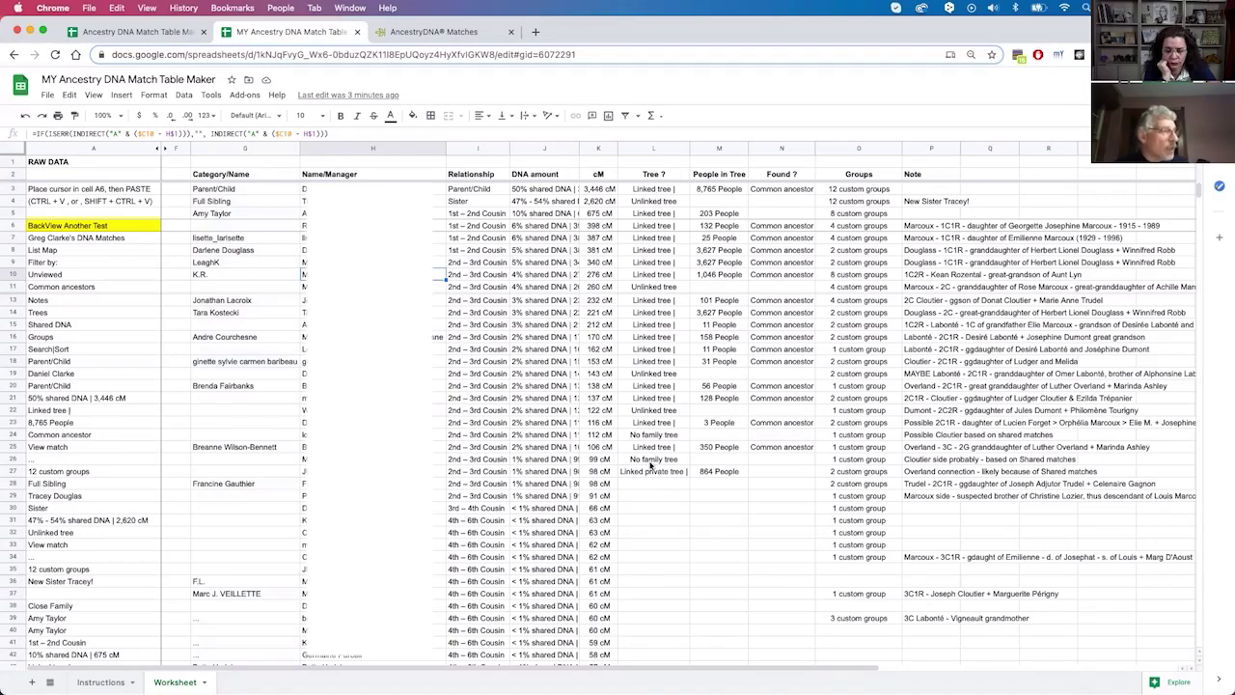
pyautogui.scroll(-6, 652, 463)
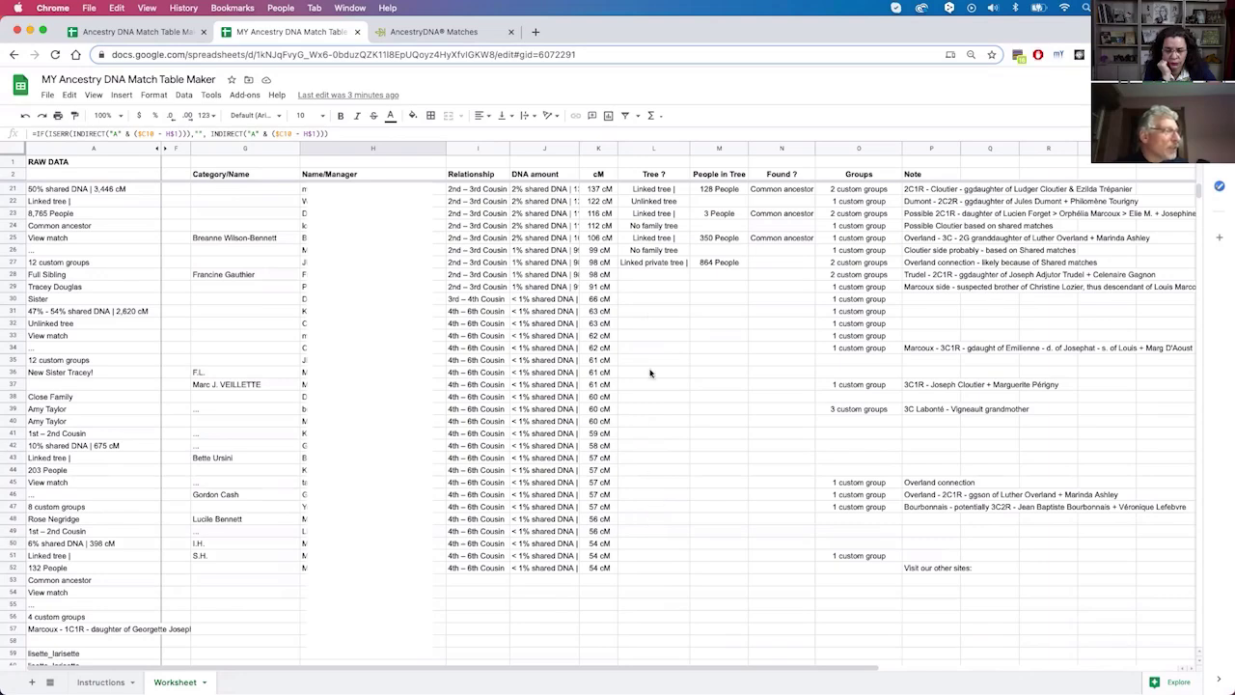
pyautogui.scroll(2, 650, 372)
pyautogui.scroll(3, 650, 373)
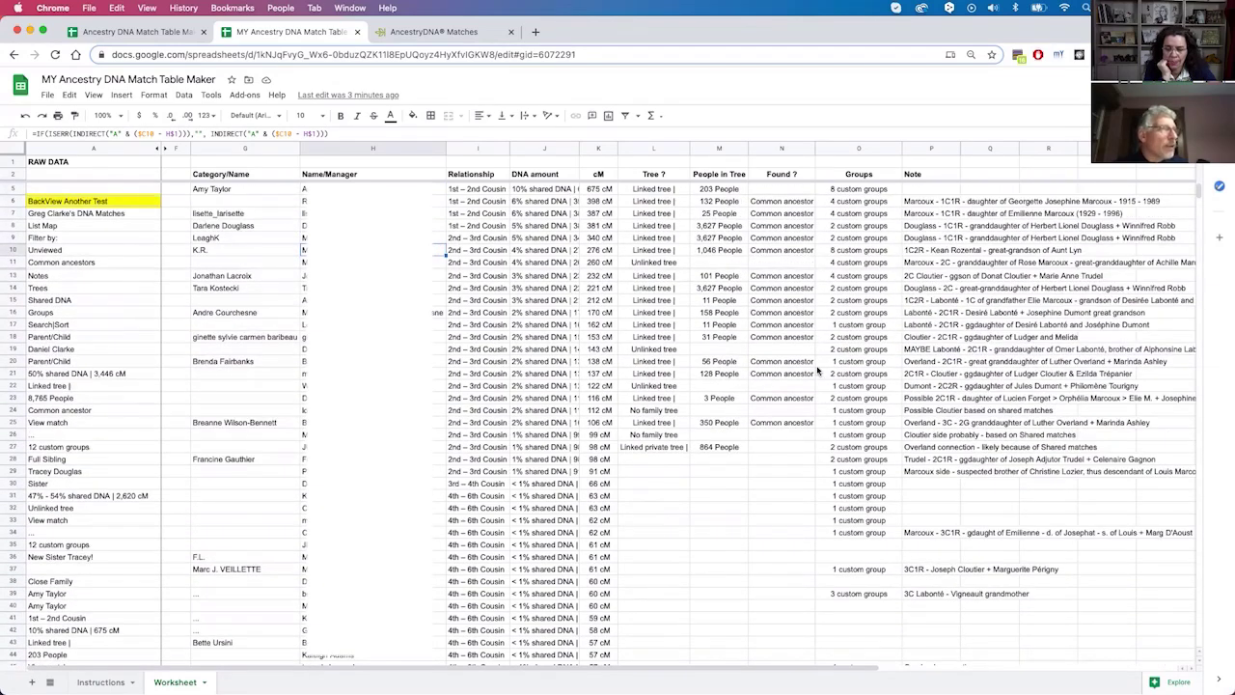
pyautogui.scroll(1, 784, 280)
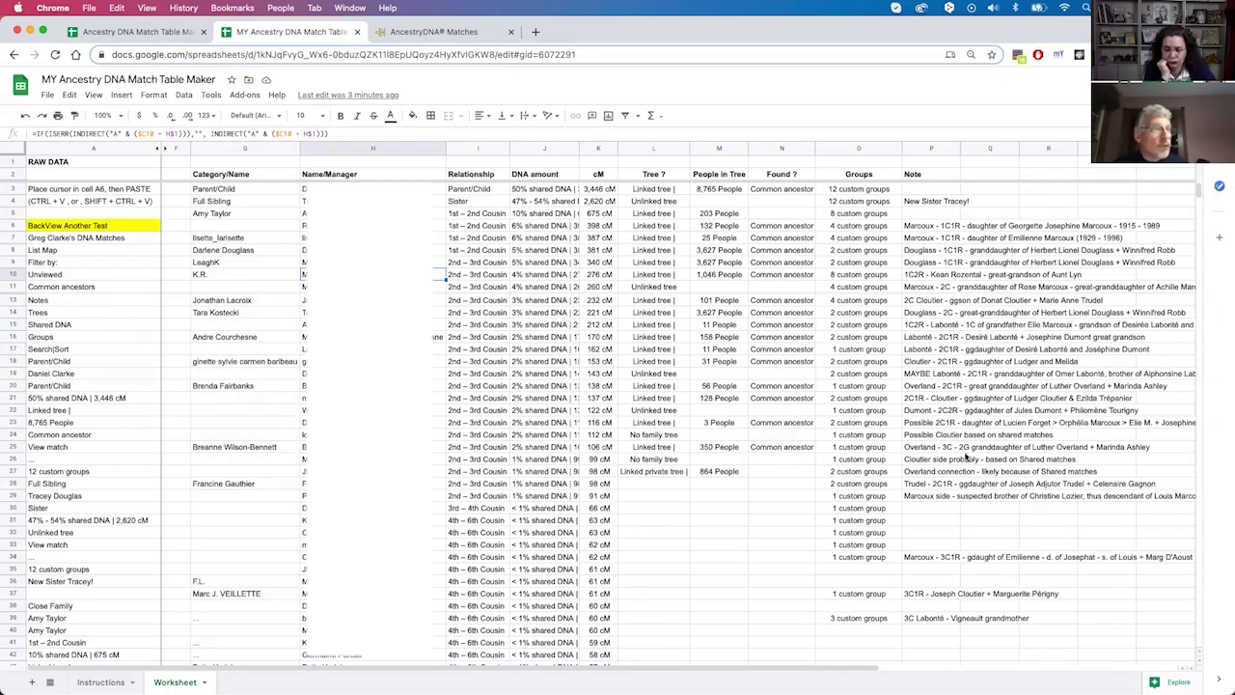
pyautogui.click(929, 225)
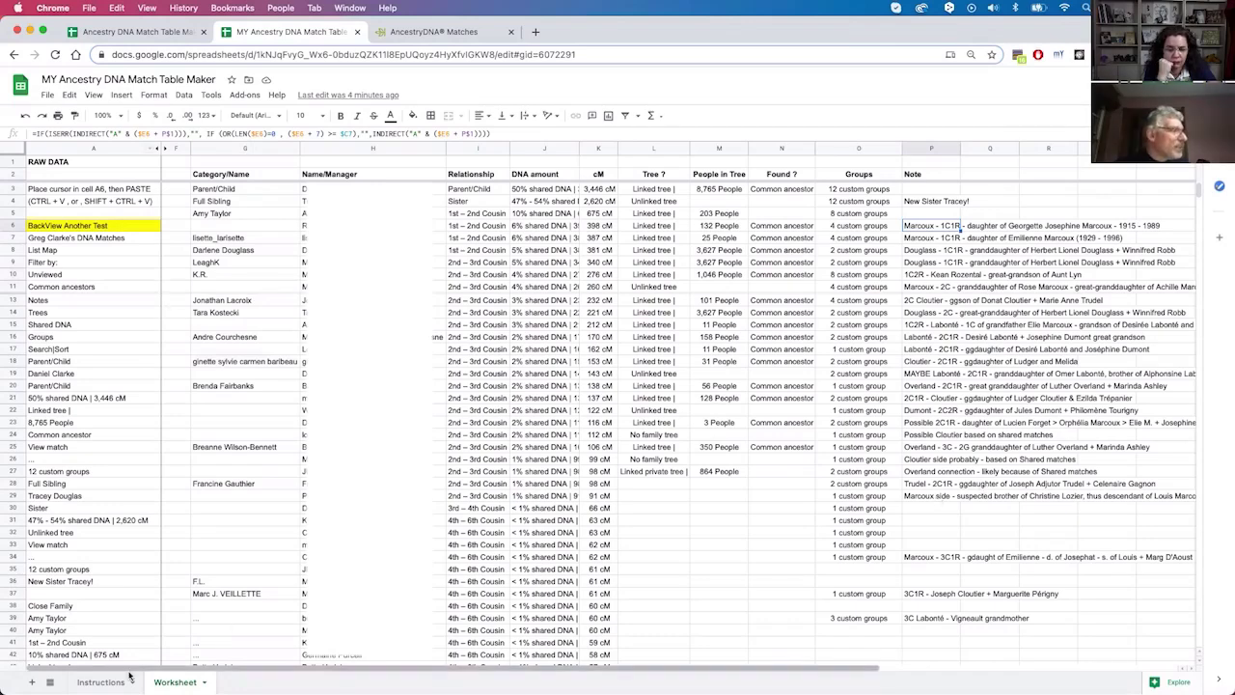
pyautogui.click(101, 681)
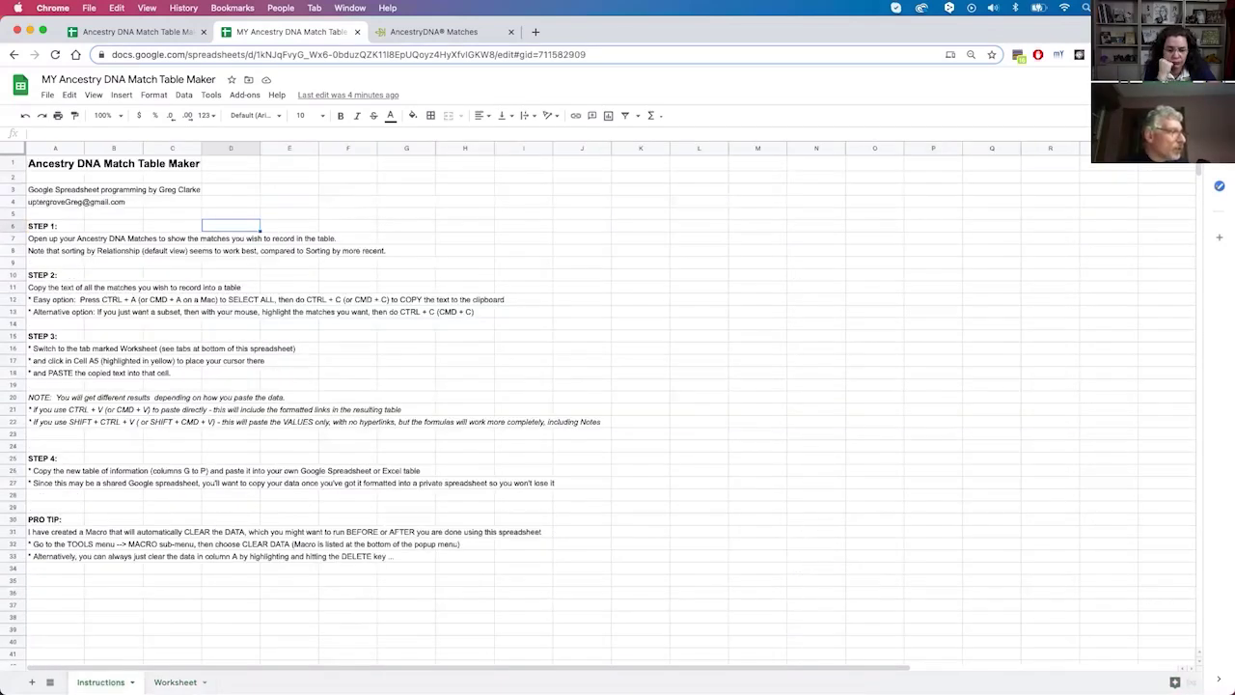
pyautogui.click(159, 681)
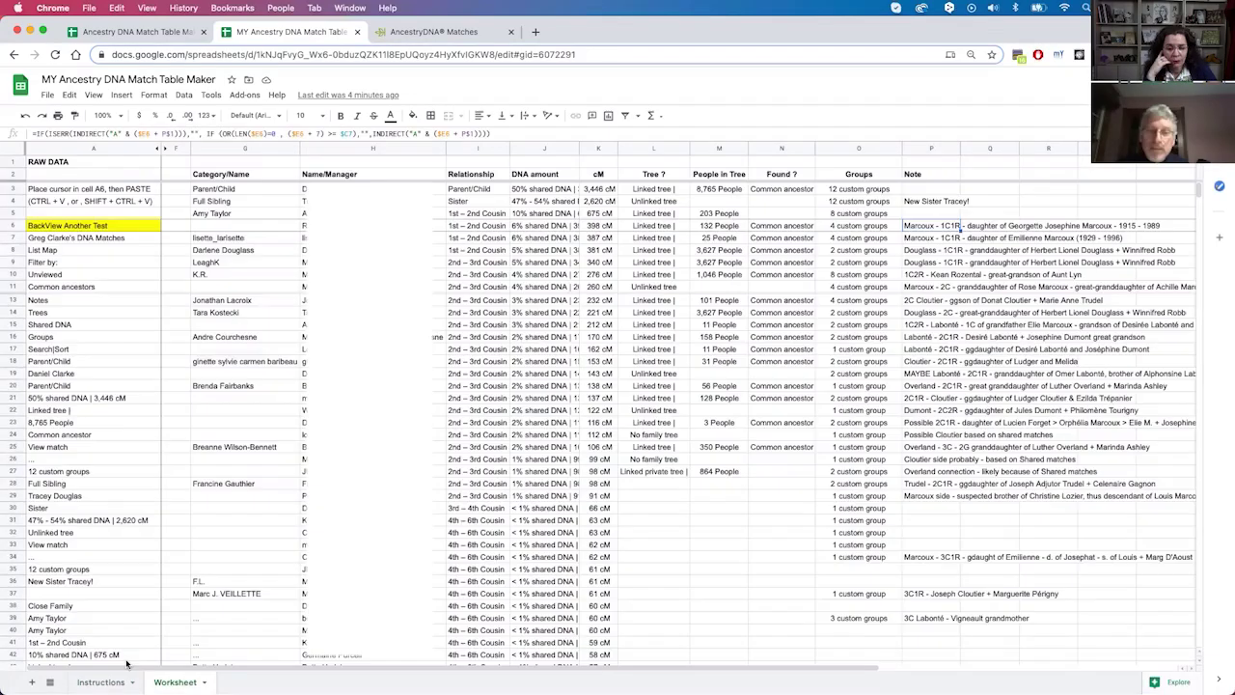
pyautogui.click(241, 152)
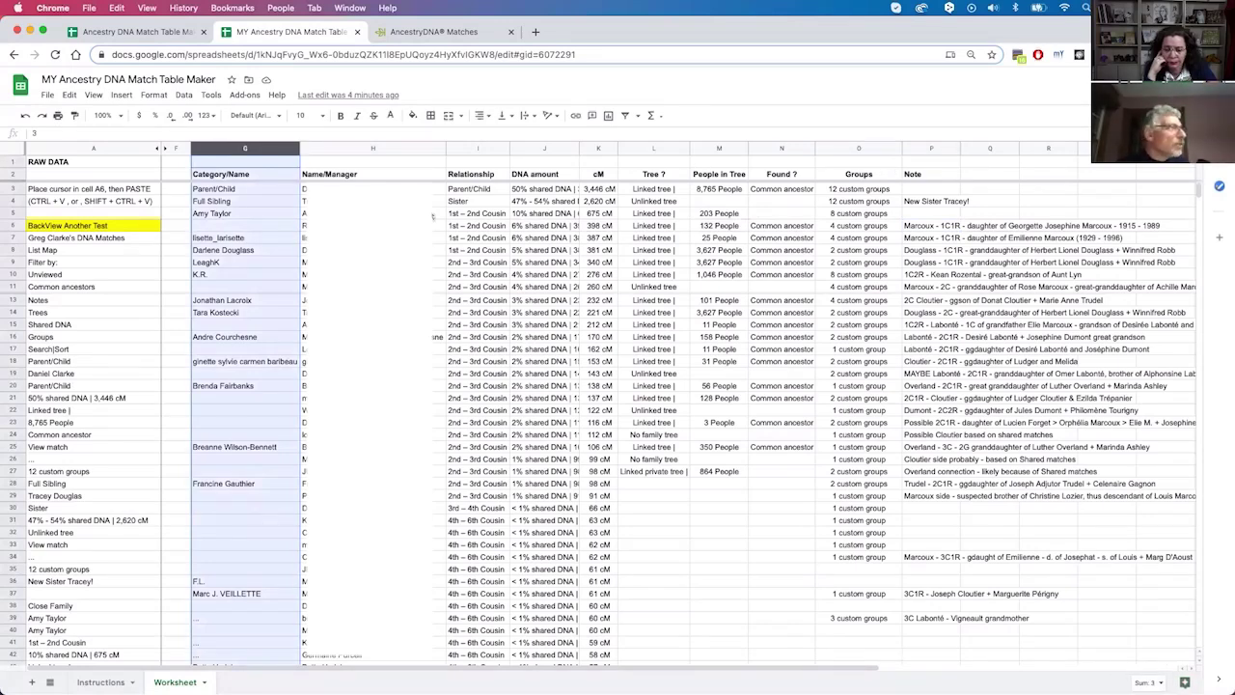
pyautogui.click(264, 189)
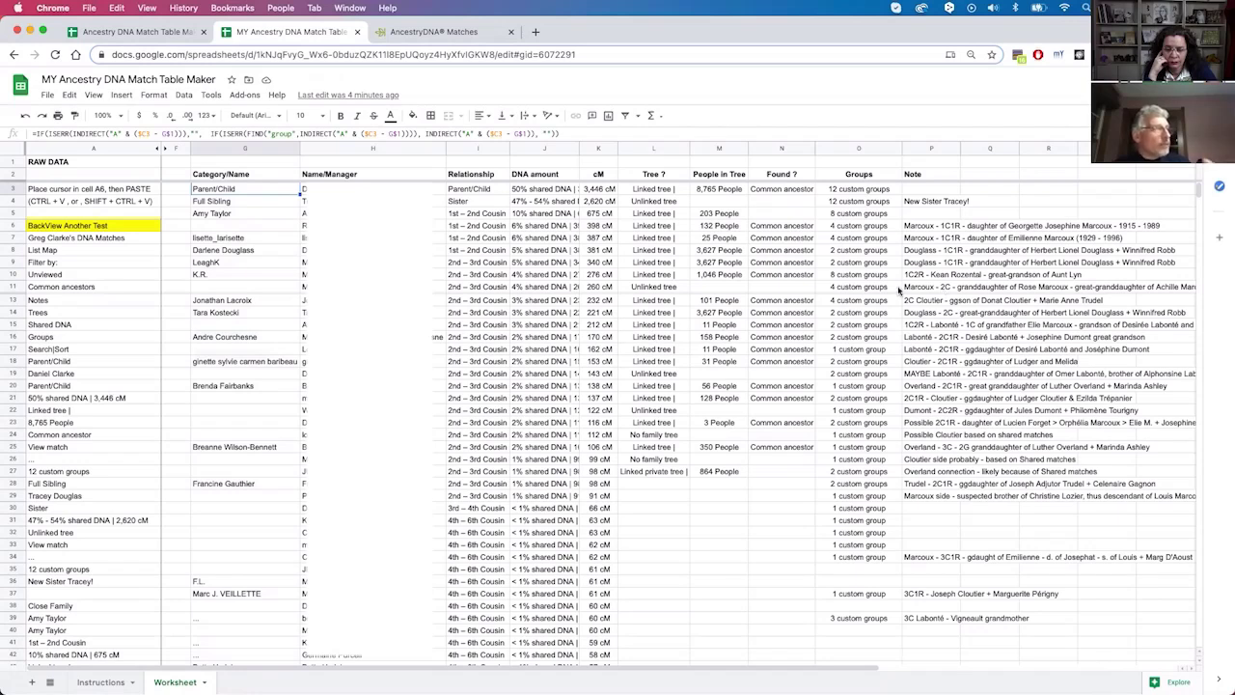
pyautogui.click(246, 150)
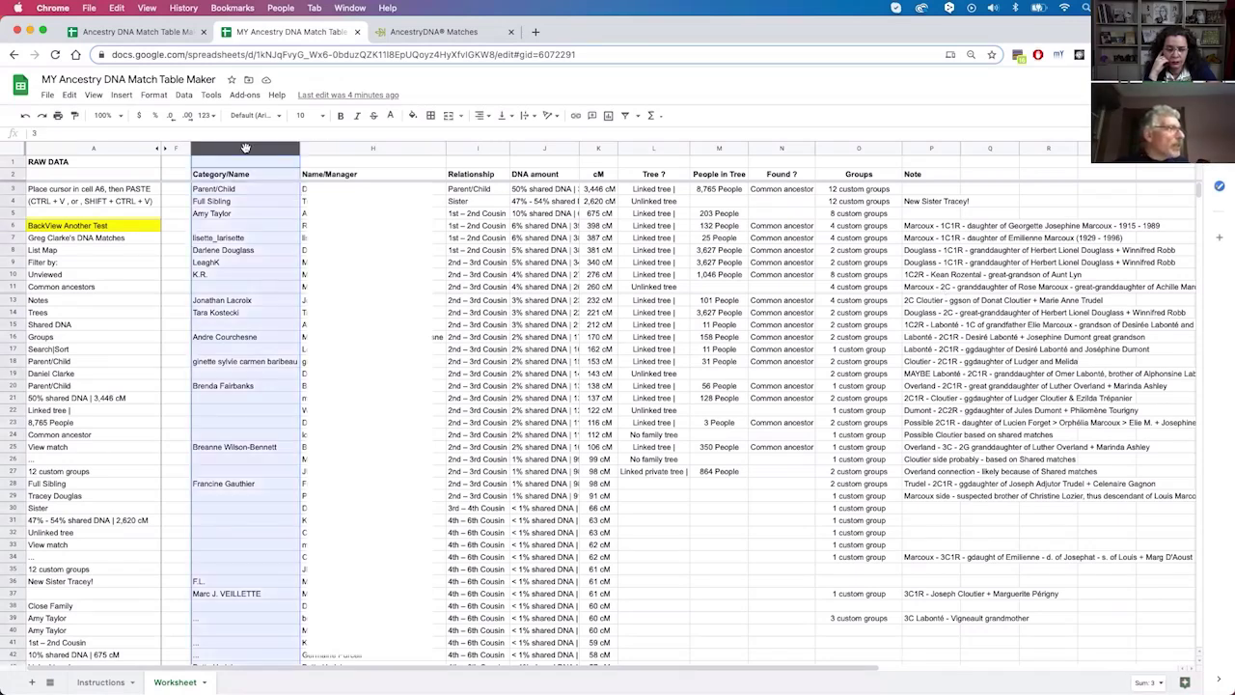
pyautogui.keyDown('shift'); pyautogui.click(926, 147); pyautogui.keyUp('shift')
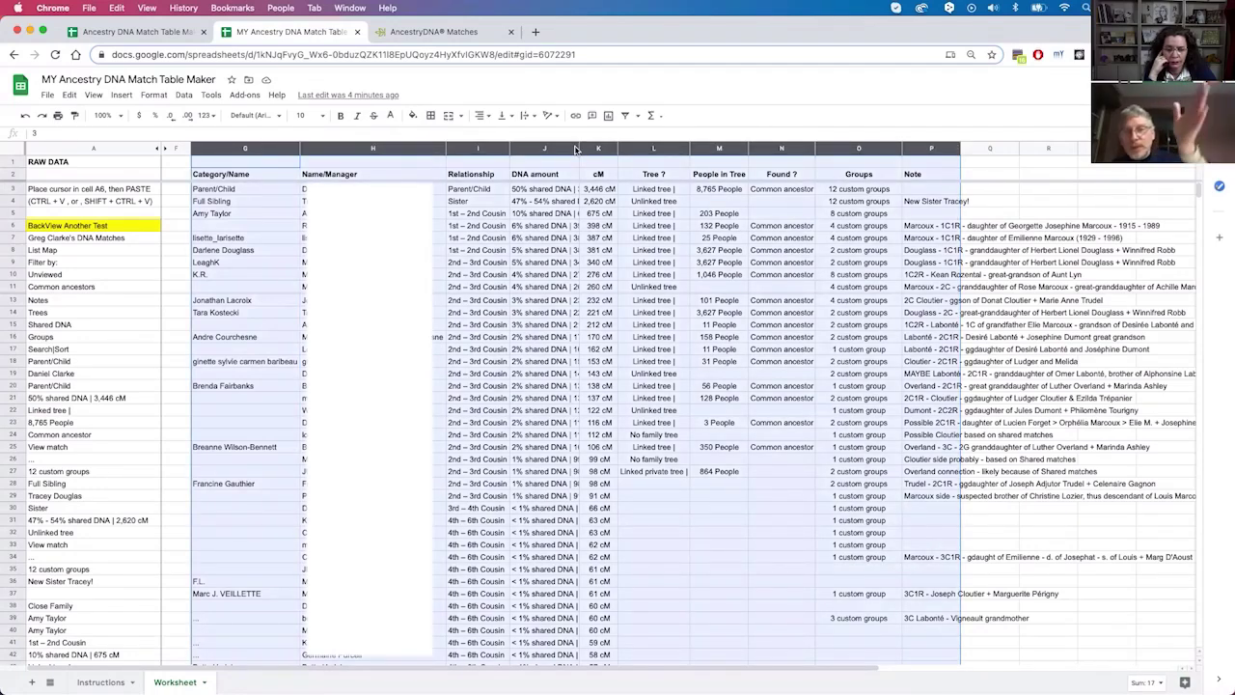
pyautogui.click(249, 150)
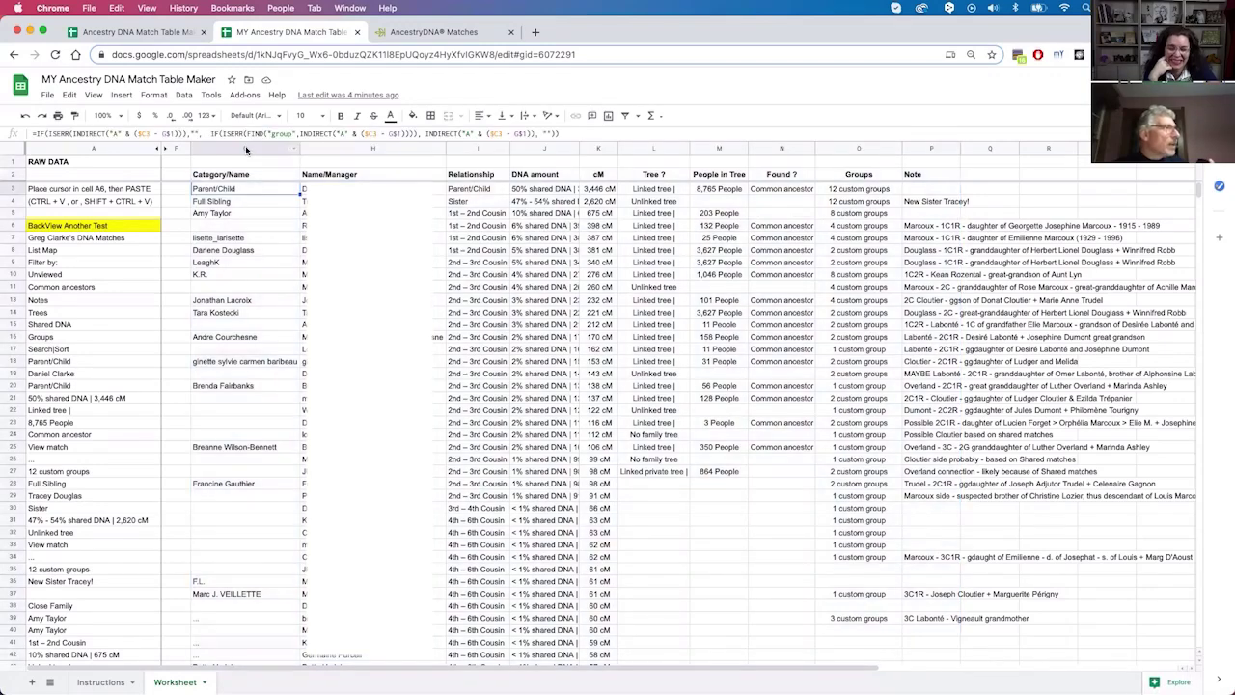
# Step: Copy columns G through P of the Worksheet sheet and paste them as plain values into a new blank sheet
pyautogui.click(246, 146)
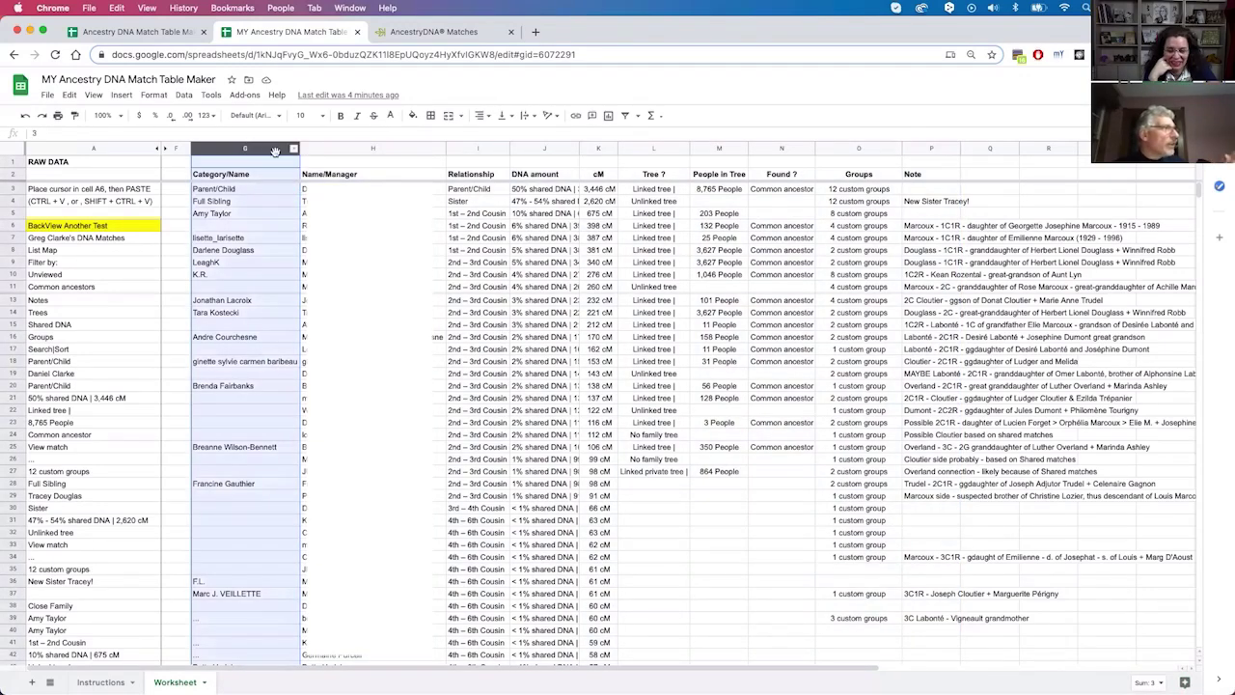
pyautogui.click(250, 149)
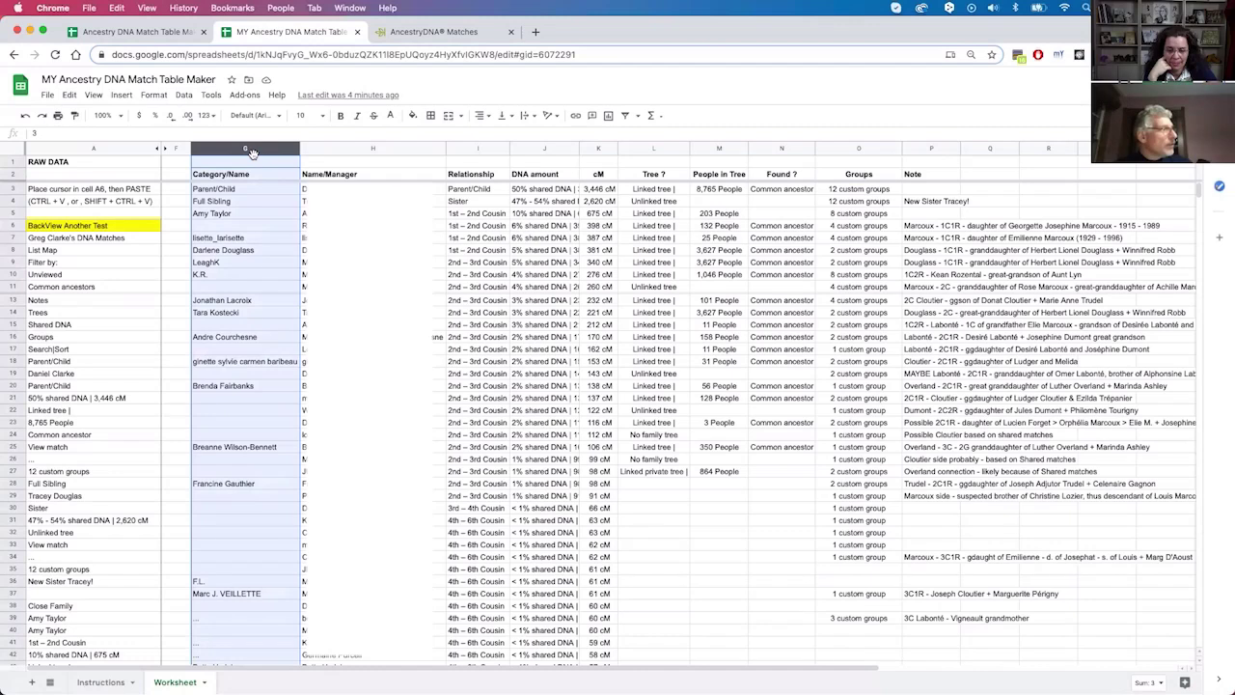
pyautogui.keyDown('shift'); pyautogui.click(931, 147); pyautogui.keyUp('shift')
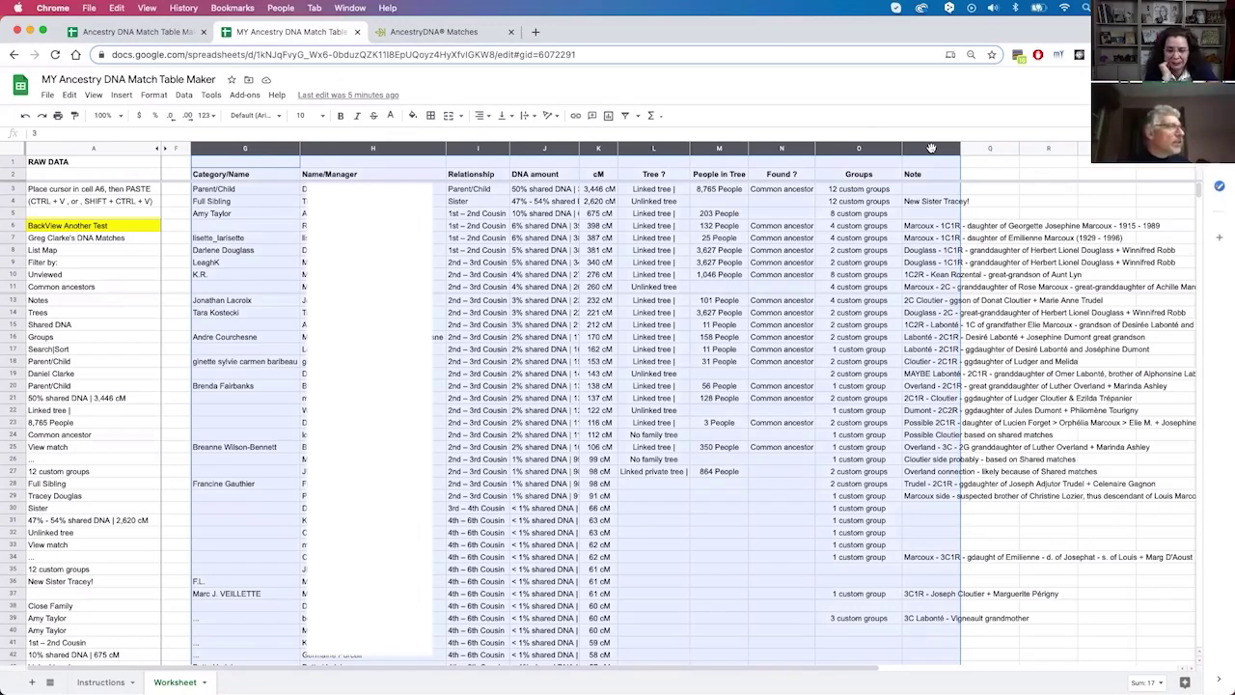
pyautogui.click(70, 95)
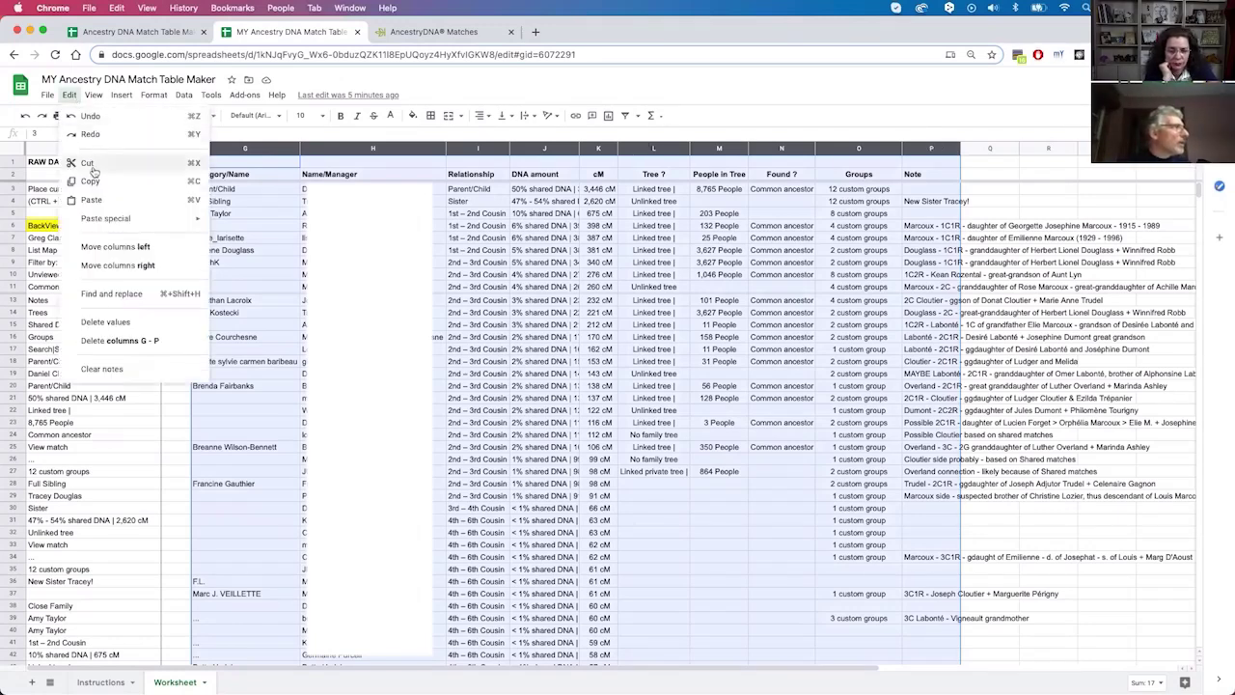
pyautogui.click(169, 186)
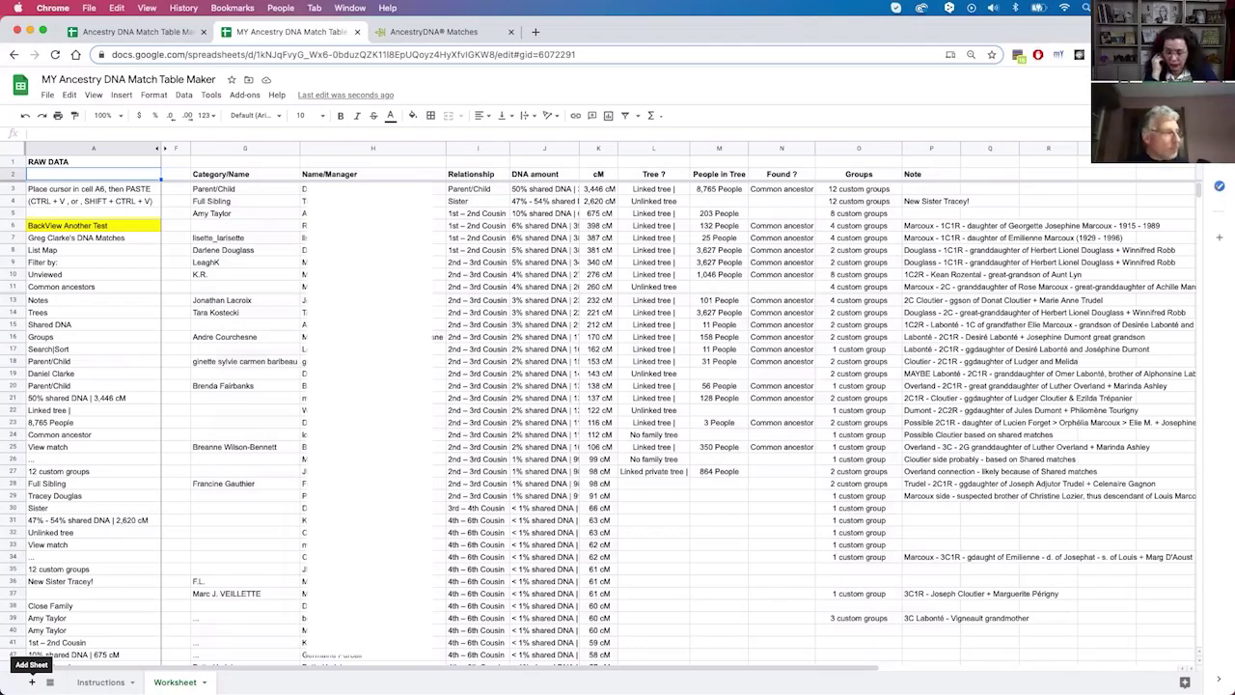
pyautogui.click(32, 683)
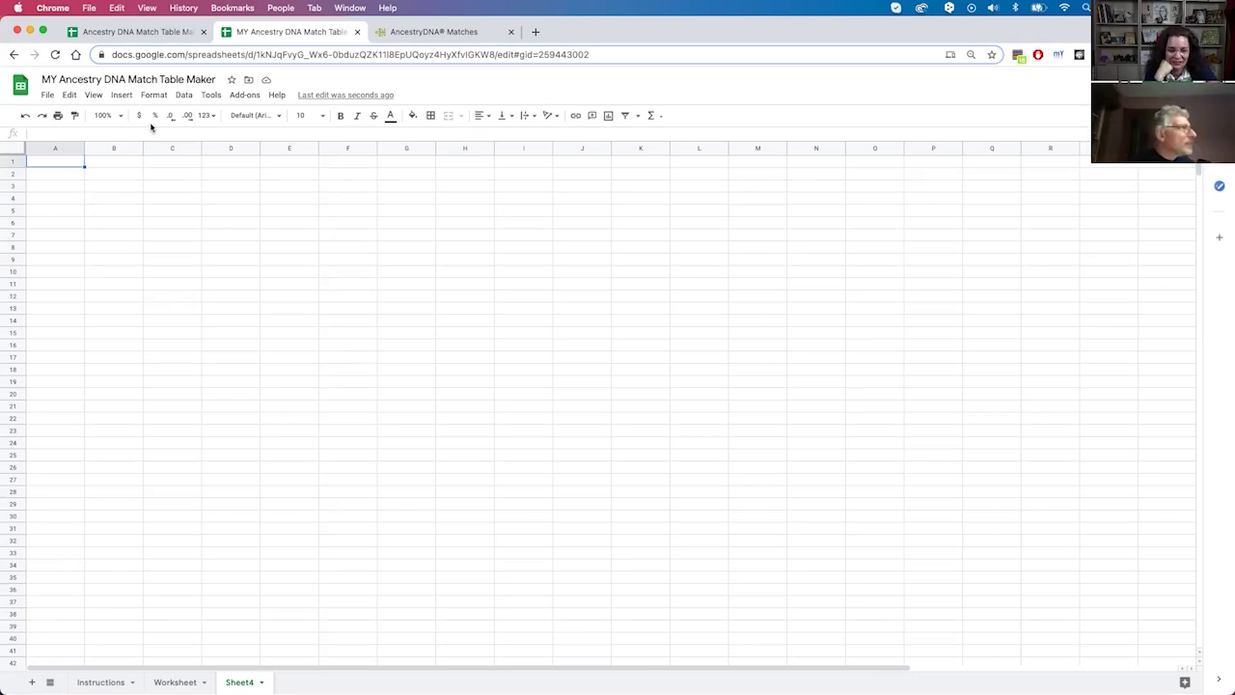
pyautogui.press('super+z')
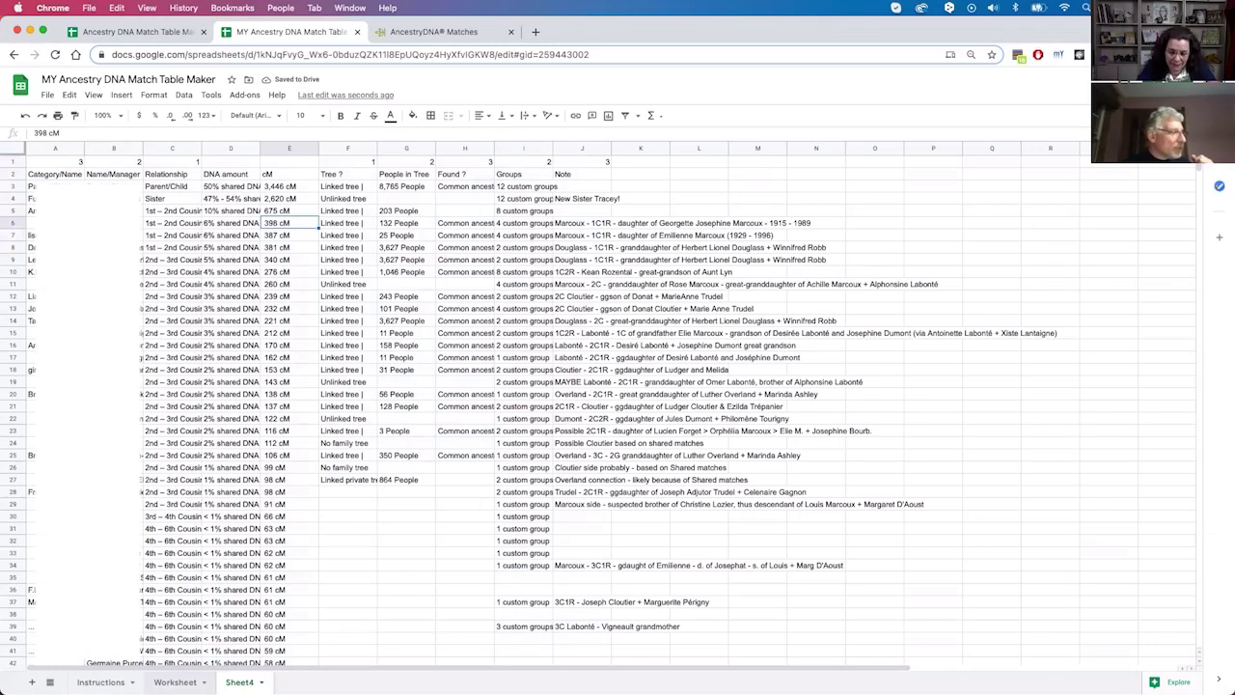
# Step: Examine how far down the match table extends beside the raw data on the Worksheet sheet, with a glance at the AncestryDNA match list
pyautogui.click(179, 681)
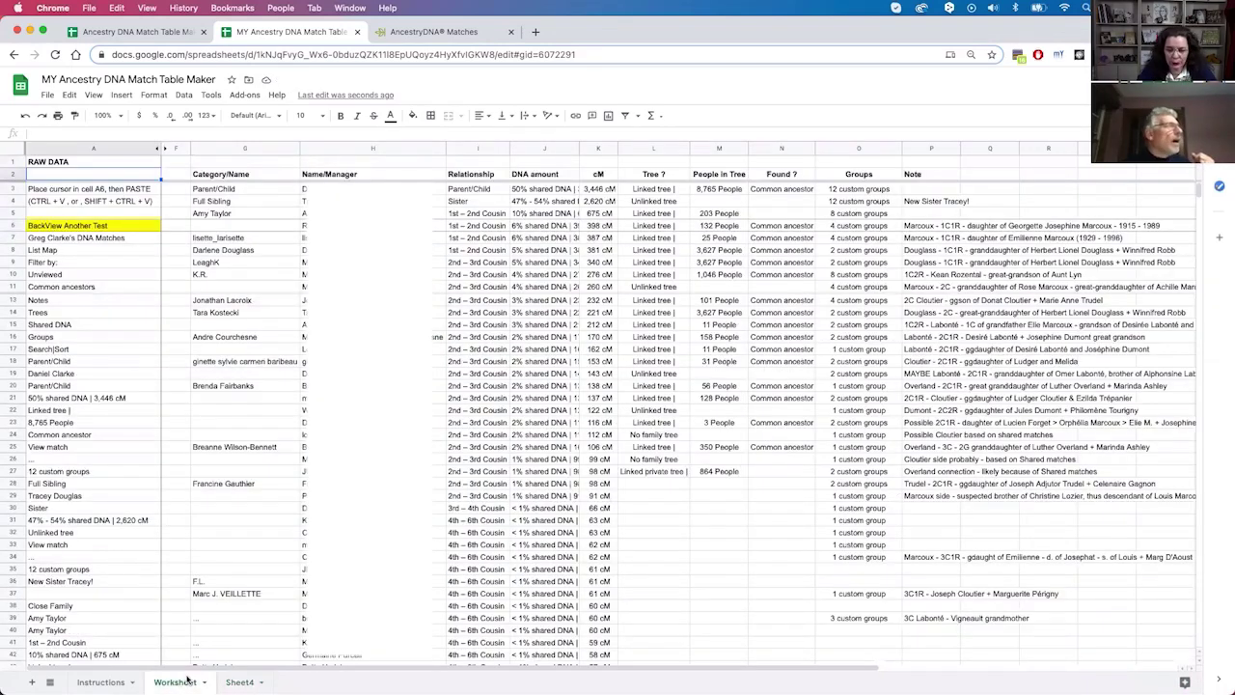
pyautogui.click(239, 146)
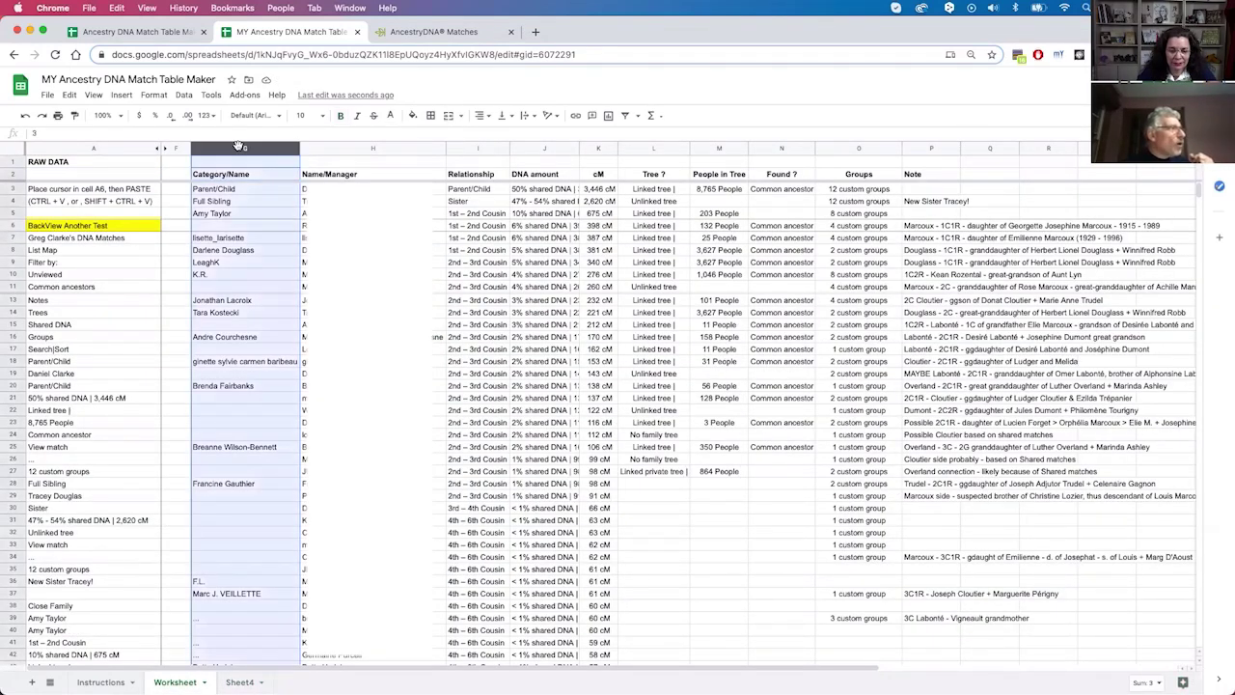
pyautogui.scroll(-2, 259, 337)
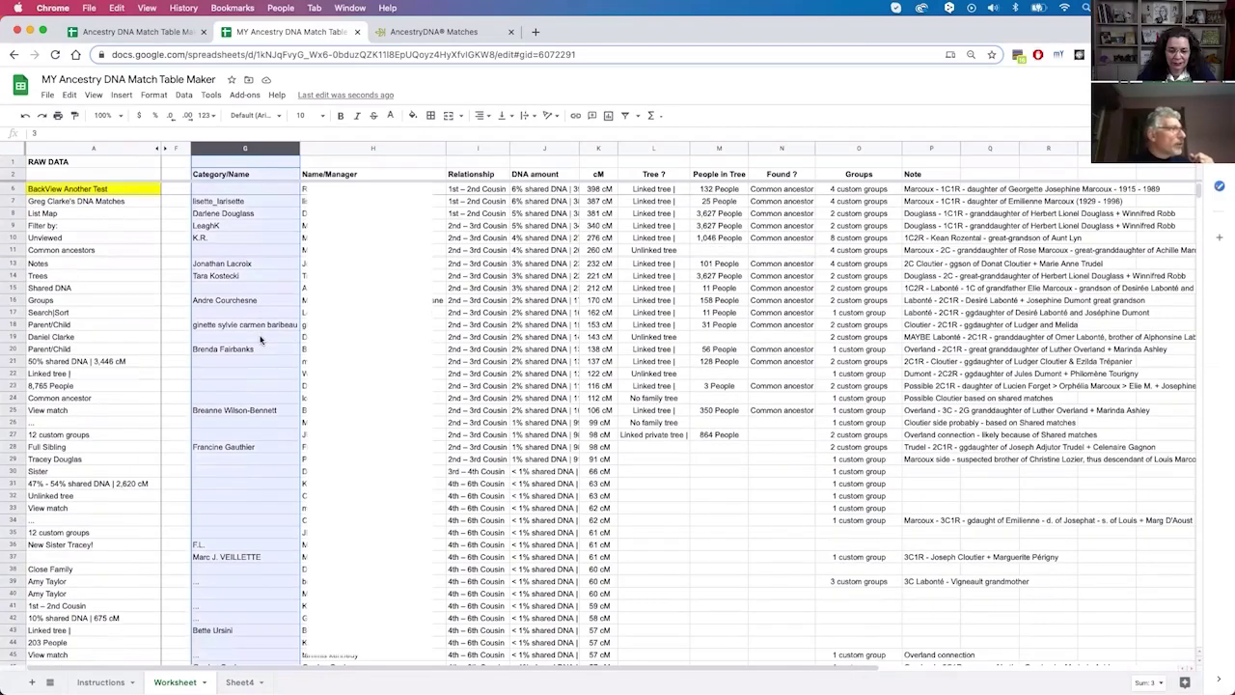
pyautogui.scroll(-20, 259, 338)
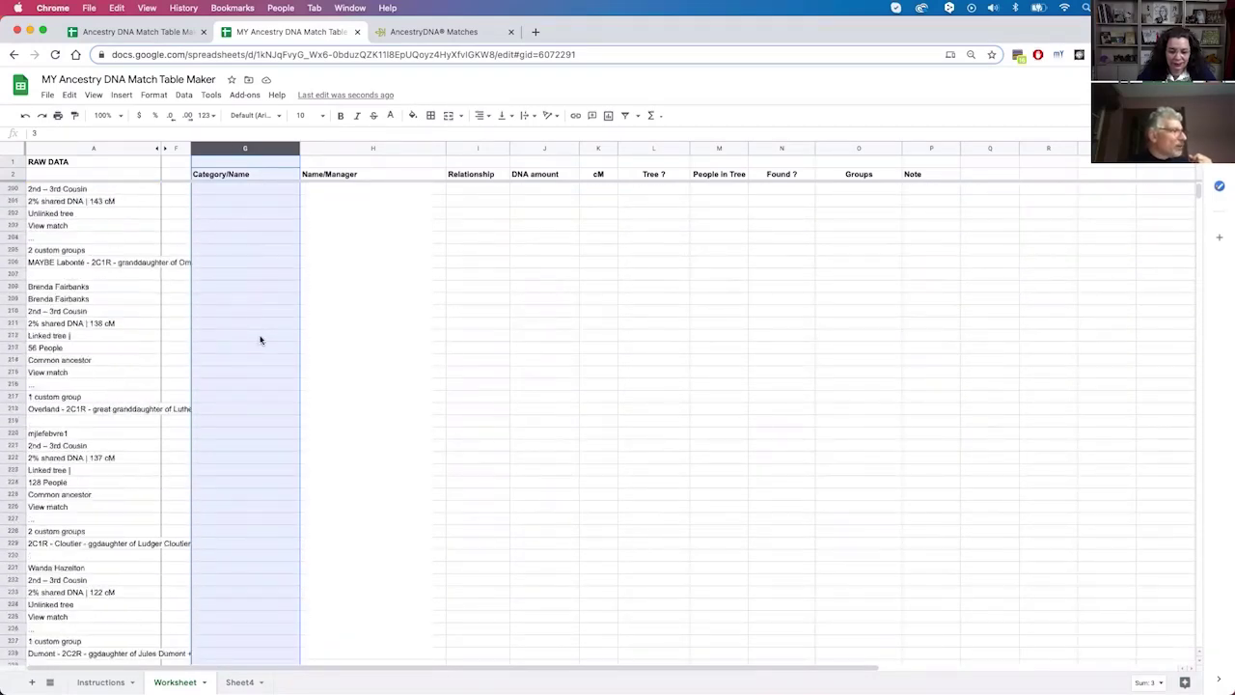
pyautogui.scroll(-8, 259, 340)
pyautogui.scroll(20, 259, 340)
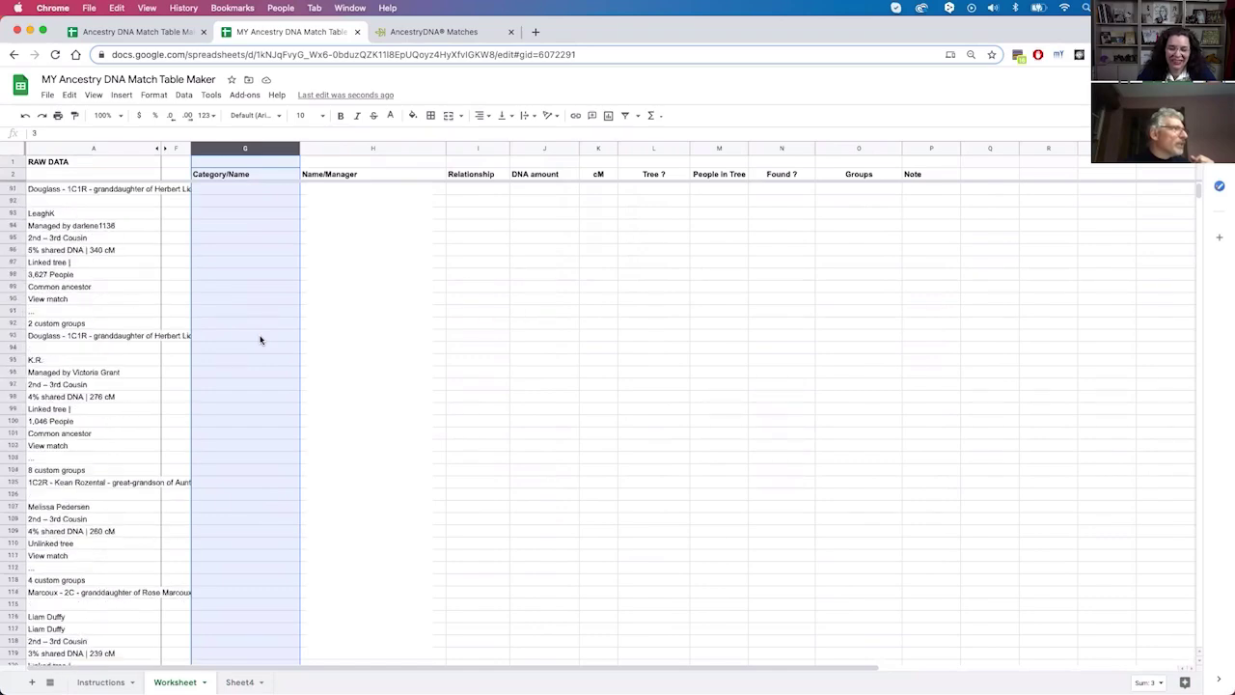
pyautogui.scroll(-1, 259, 339)
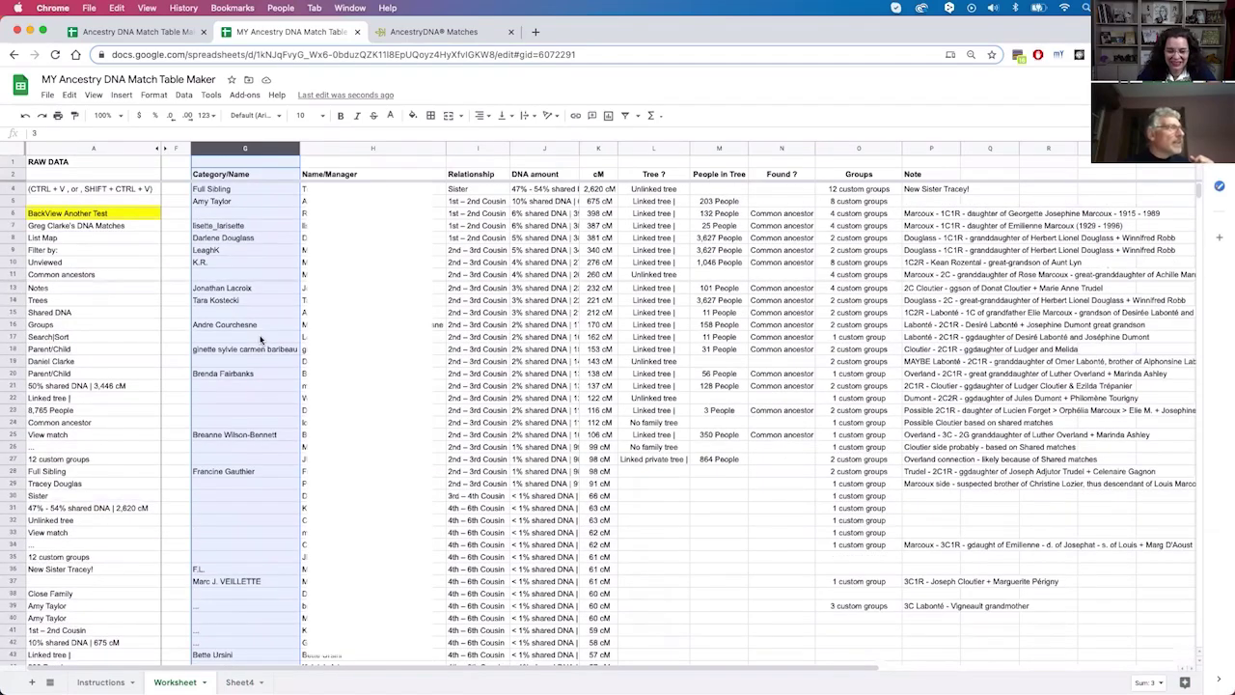
pyautogui.click(447, 35)
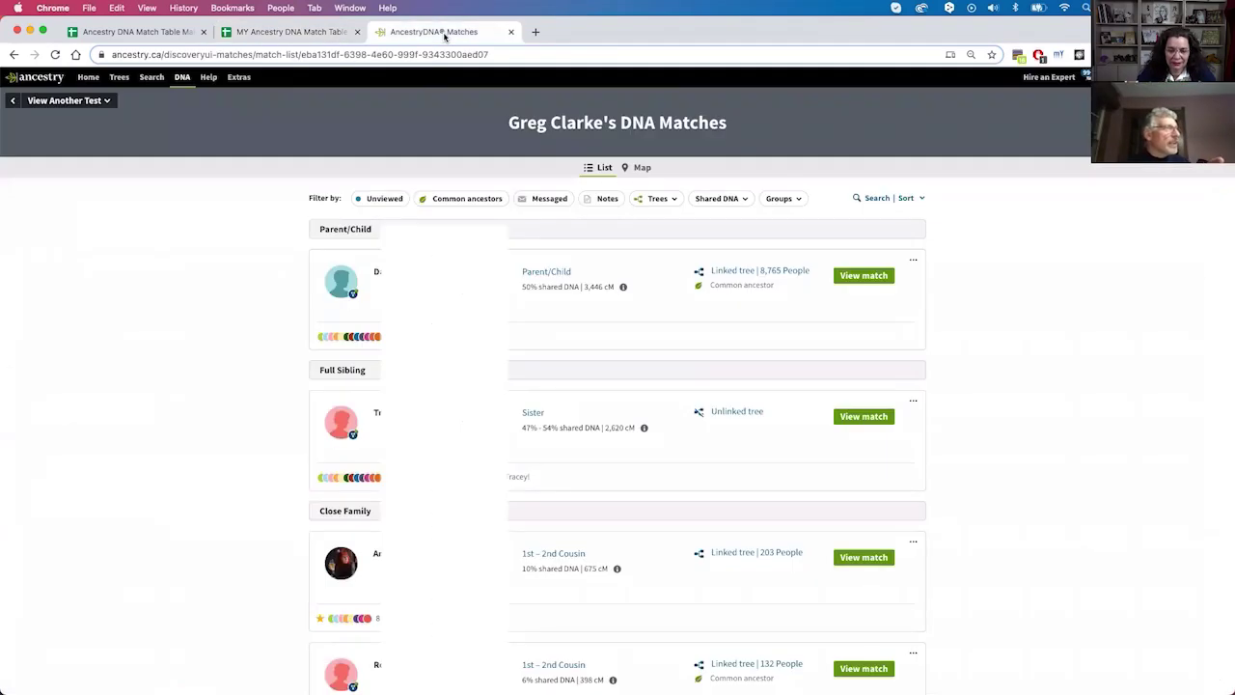
pyautogui.click(314, 34)
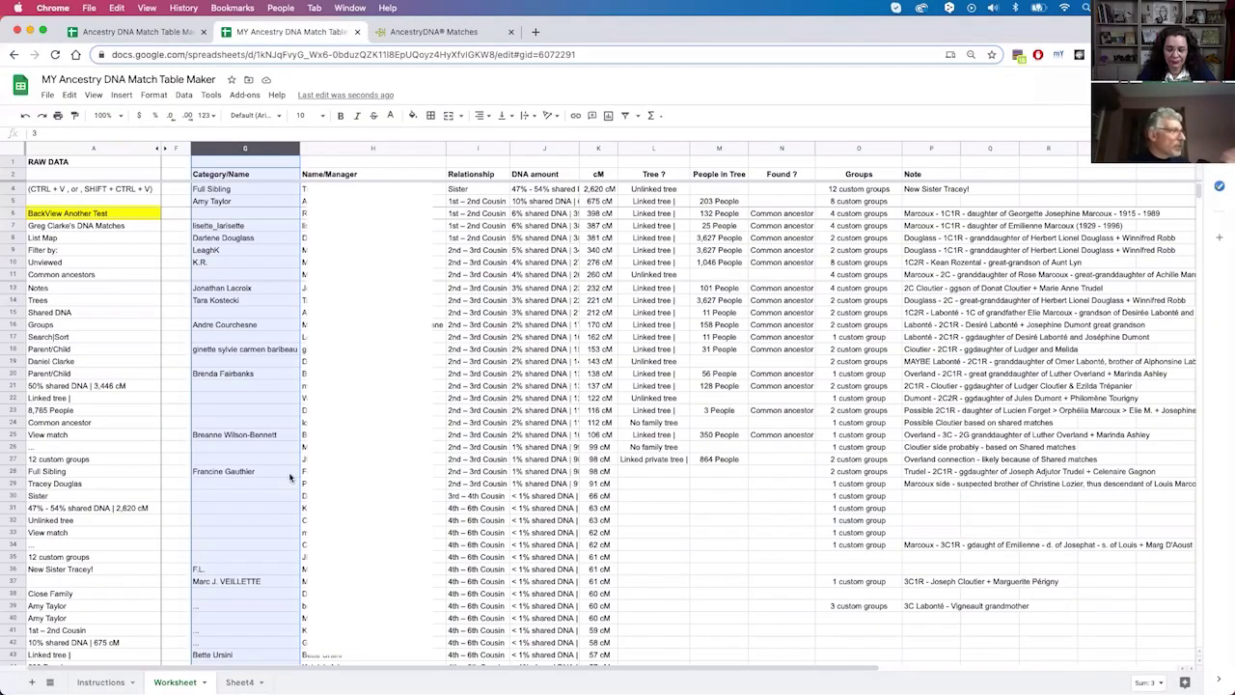
pyautogui.scroll(-5, 287, 497)
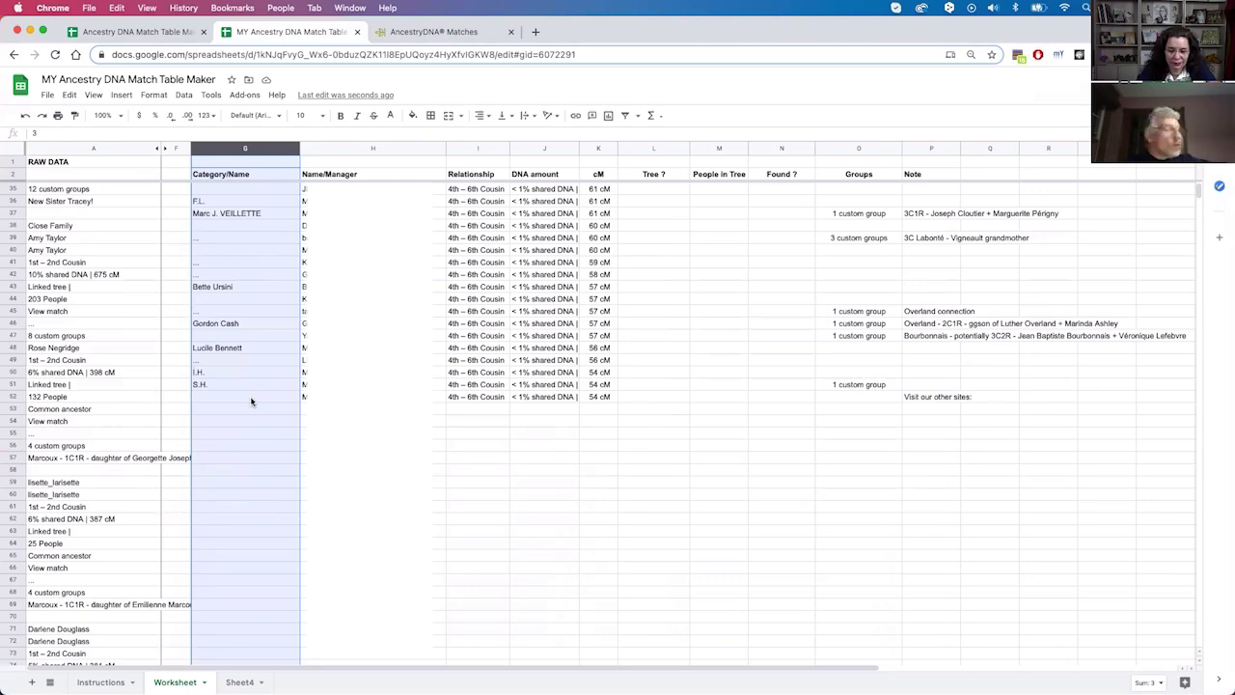
pyautogui.scroll(5, 251, 401)
# Step: Select the table range from the Category/Name heading in G2 to the last Note cell in P52, then clear the selection
pyautogui.click(227, 176)
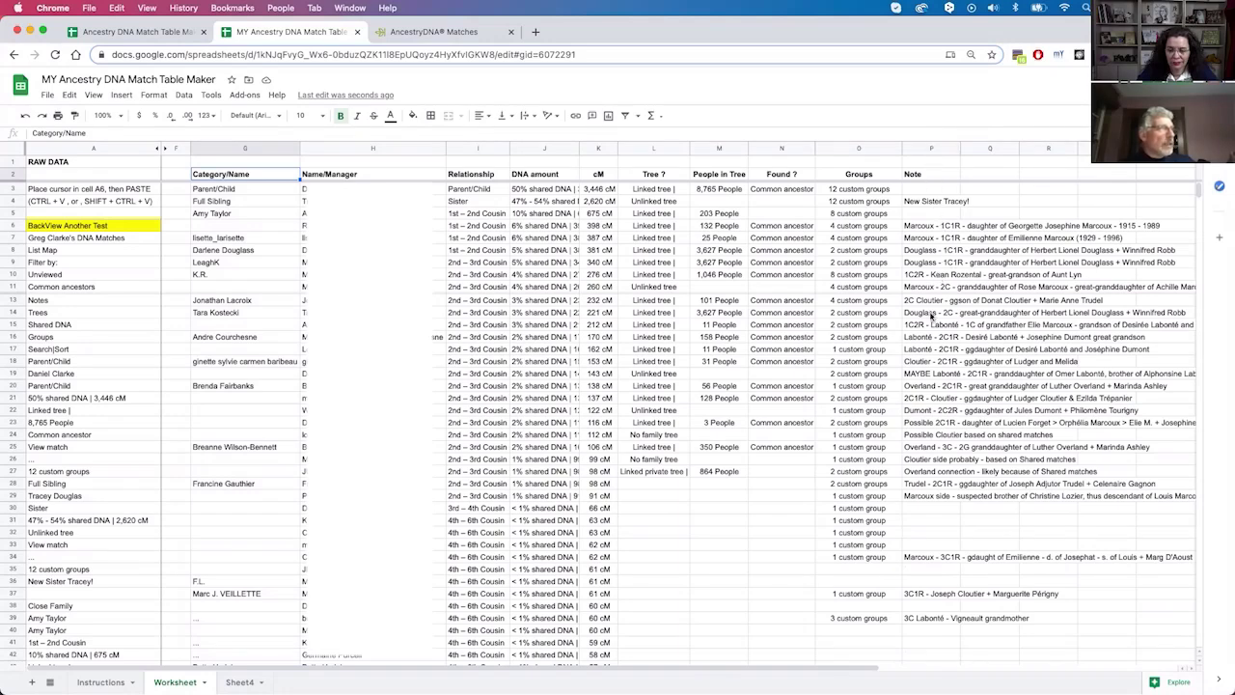
pyautogui.scroll(-1, 932, 319)
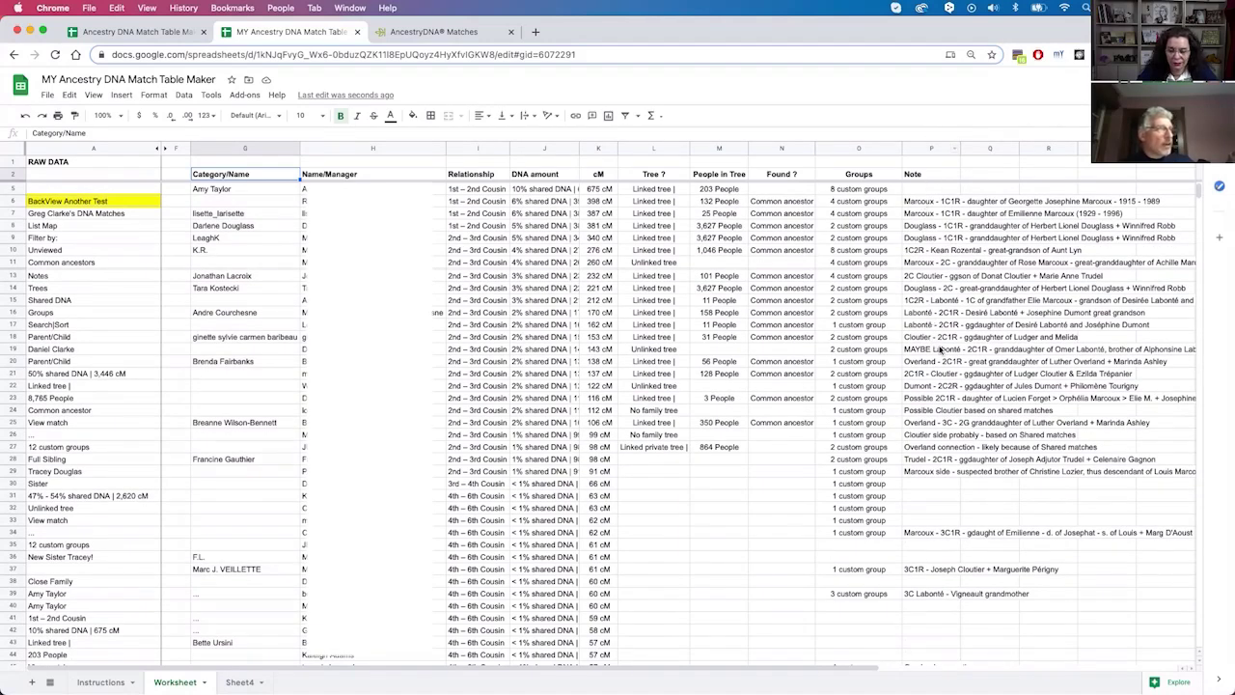
pyautogui.scroll(-5, 938, 496)
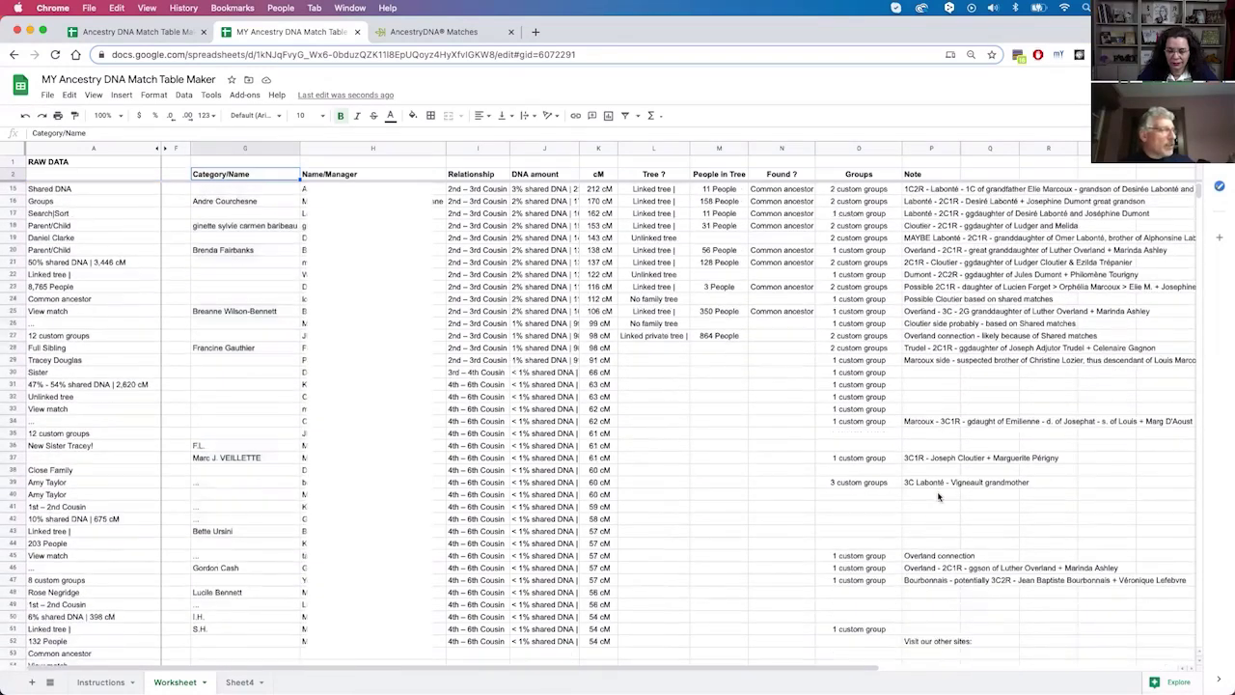
pyautogui.scroll(-5, 938, 497)
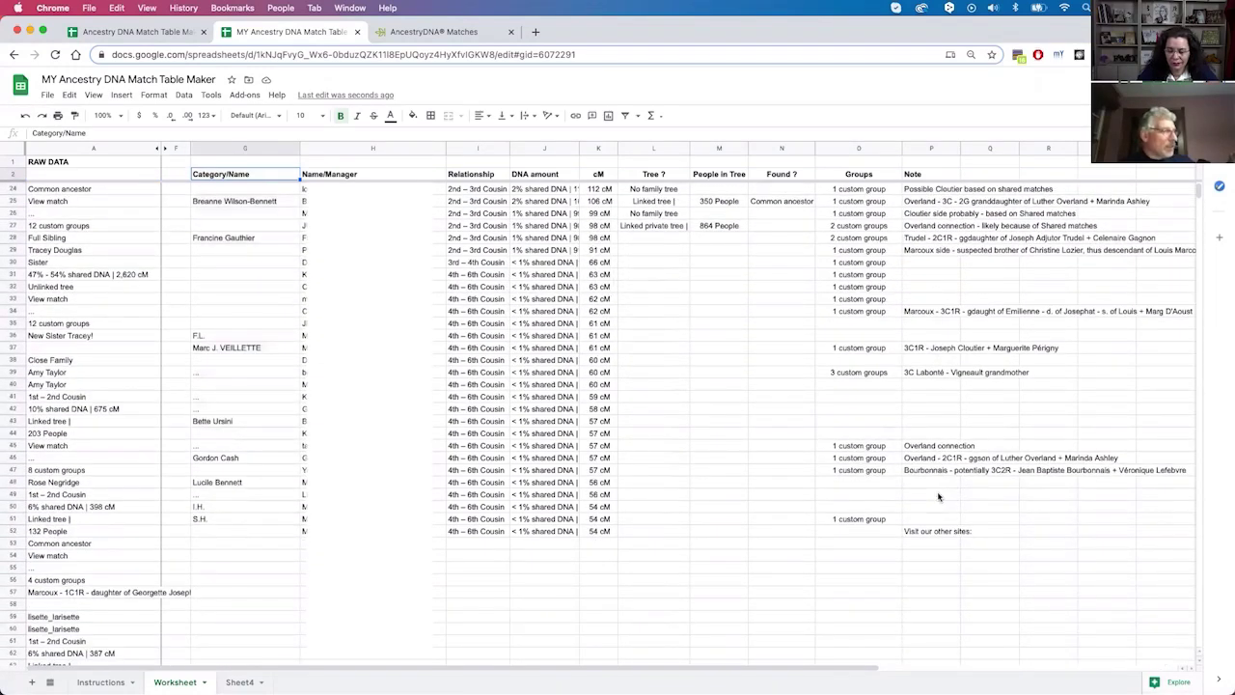
pyautogui.scroll(-1, 938, 497)
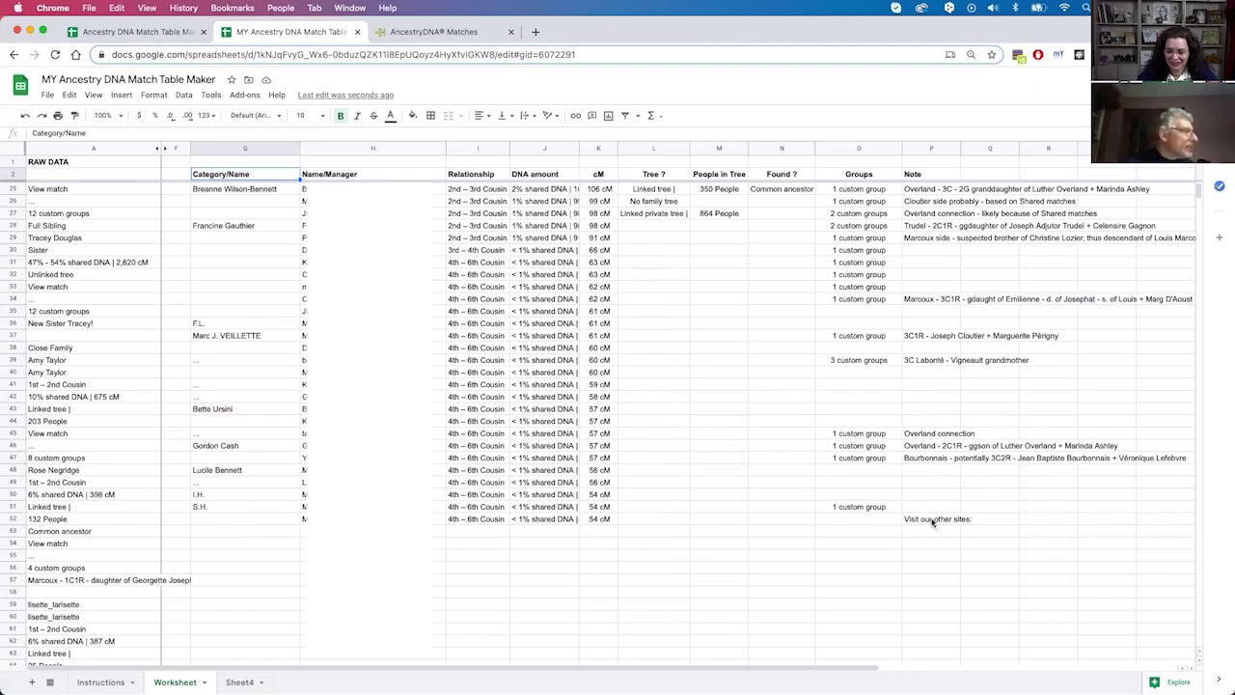
pyautogui.keyDown('shift'); pyautogui.click(932, 522); pyautogui.keyUp('shift')
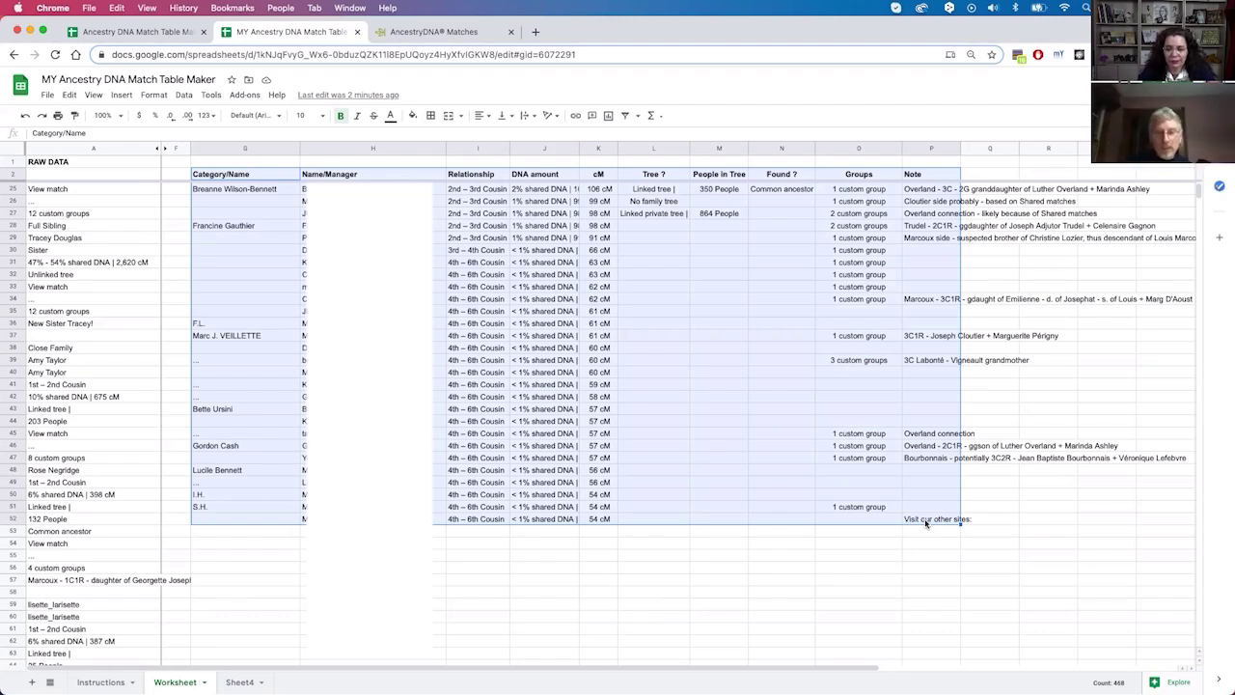
pyautogui.click(653, 445)
# Step: Select the match table from the Category/Name heading in G2 to the last Note cell in P52 and copy it
pyautogui.click(243, 175)
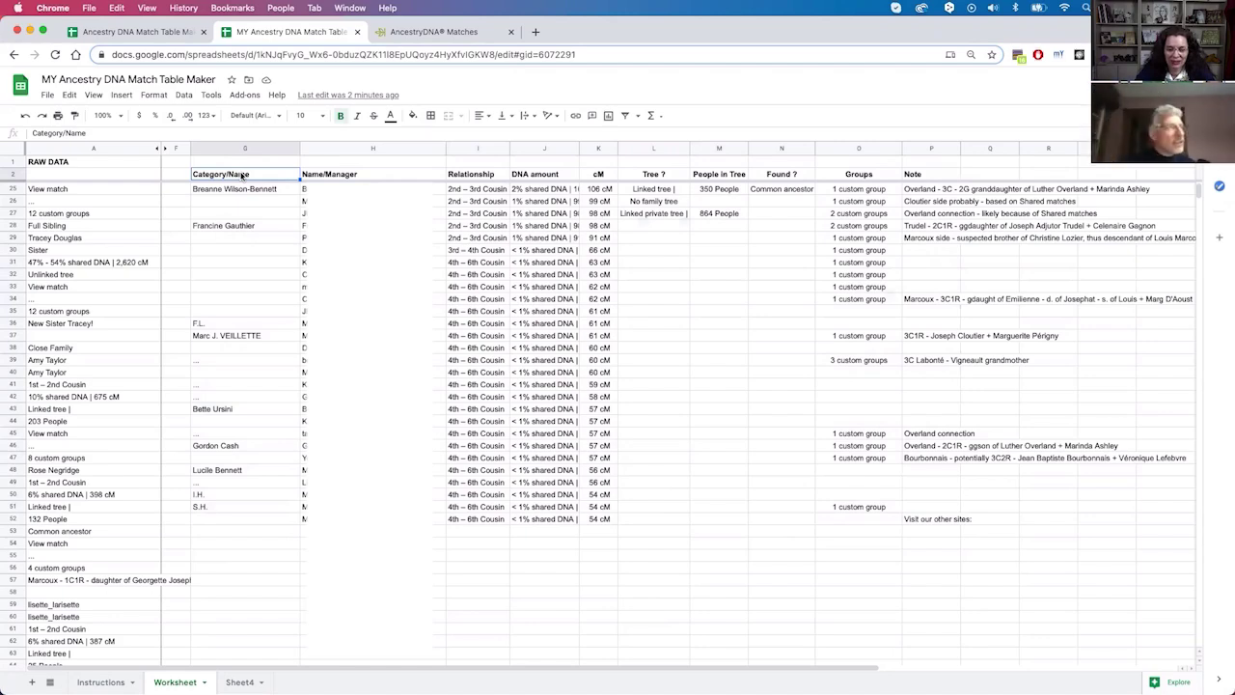
pyautogui.hotkey('shift', 'Down')
pyautogui.hotkey('shift', 'Down')
pyautogui.hotkey('shift', 'Down')
pyautogui.hotkey('shift', 'Down')
pyautogui.hotkey('shift', 'Down')
pyautogui.hotkey('shift', 'Down')
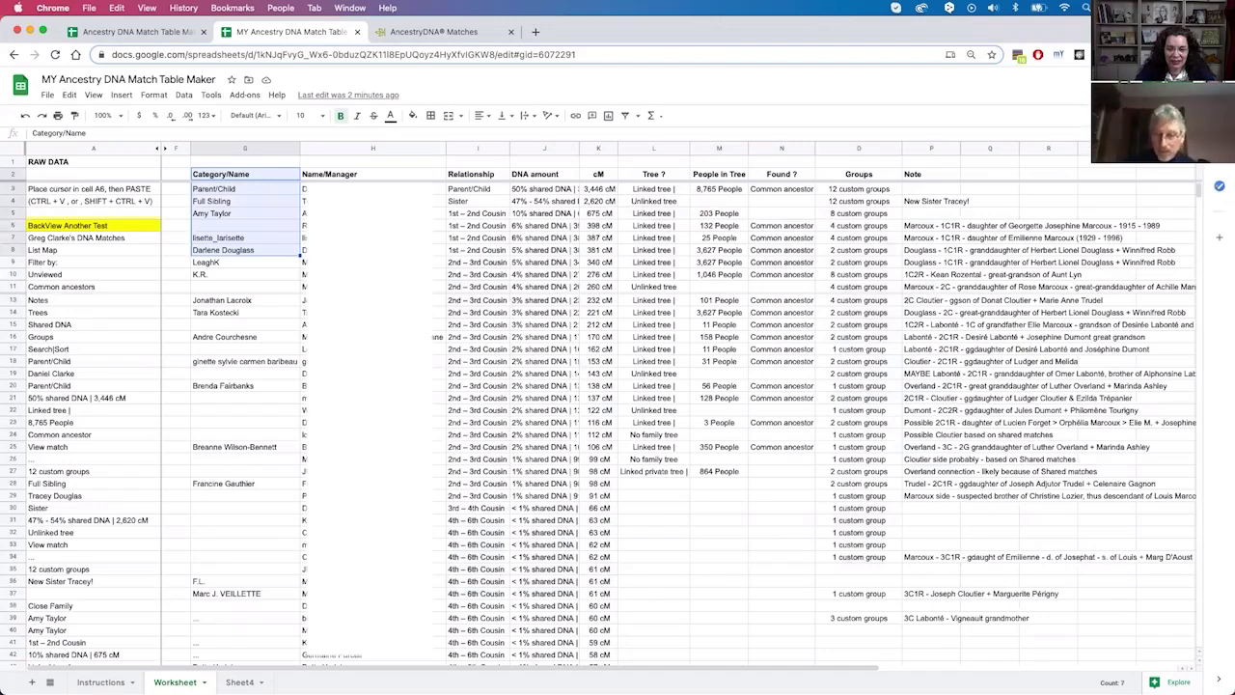
pyautogui.hotkey('shift', 'Down')
pyautogui.hotkey('shift', 'Down')
pyautogui.hotkey('shift', 'Down')
pyautogui.hotkey('shift', 'Down')
pyautogui.hotkey('shift', 'Down')
pyautogui.hotkey('shift', 'Down')
pyautogui.hotkey('shift', 'Down')
pyautogui.hotkey('shift', 'Down')
pyautogui.hotkey('shift', 'Down')
pyautogui.hotkey('shift', 'Down')
pyautogui.hotkey('shift', 'Down')
pyautogui.hotkey('shift', 'Down')
pyautogui.hotkey('shift', 'Down')
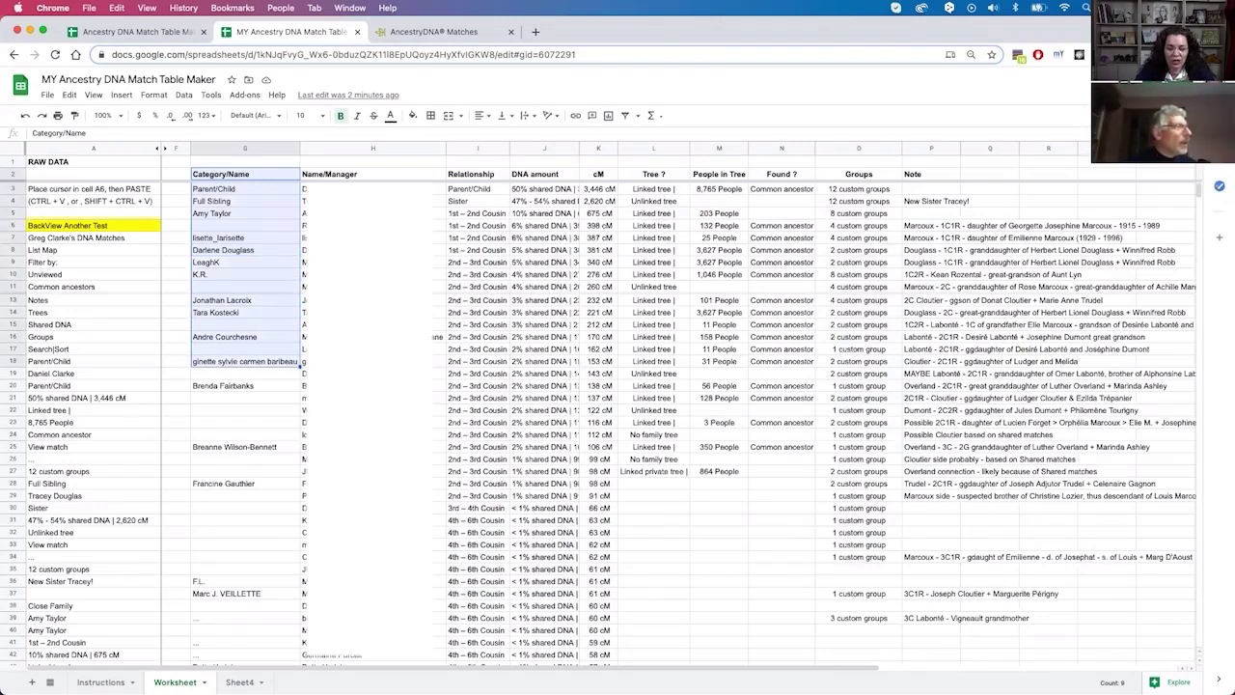
pyautogui.hotkey('shift', 'Down')
pyautogui.hotkey('shift', 'Down')
pyautogui.hotkey('shift', 'Down')
pyautogui.hotkey('shift', 'Down')
pyautogui.hotkey('shift', 'Down')
pyautogui.hotkey('shift', 'Down')
pyautogui.hotkey('shift', 'Down')
pyautogui.hotkey('shift', 'Down')
pyautogui.hotkey('shift', 'Down')
pyautogui.hotkey('shift', 'Down')
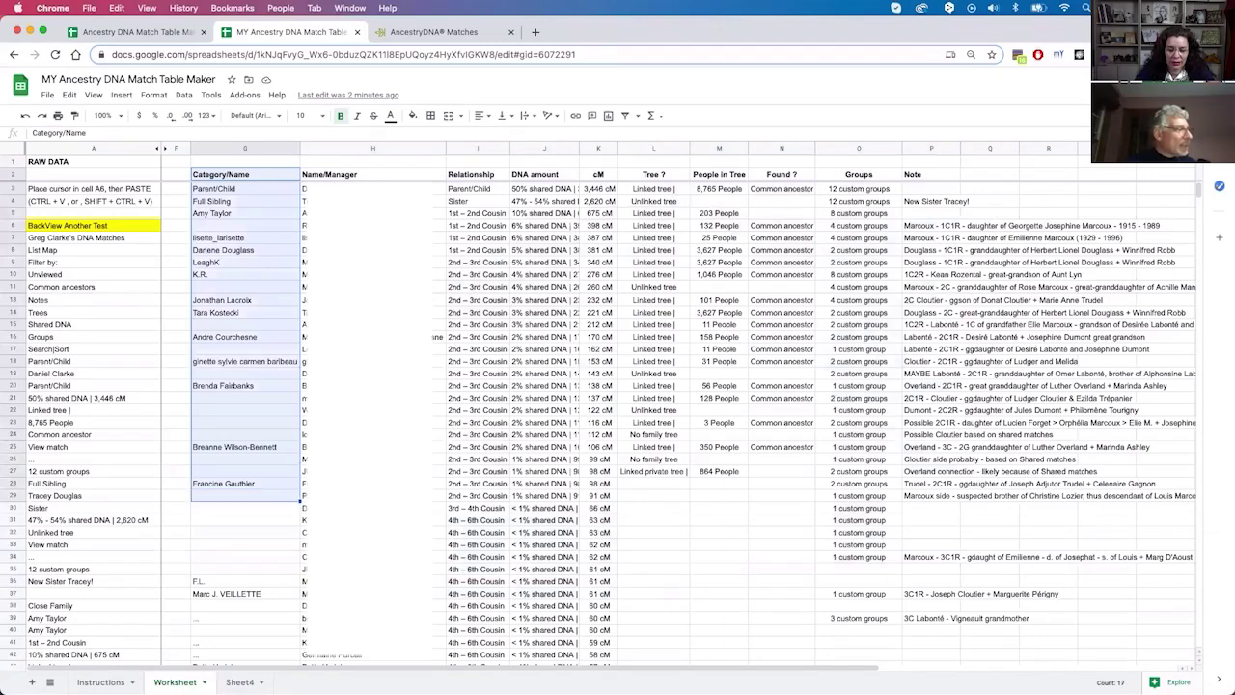
pyautogui.hotkey('shift', 'Down')
pyautogui.hotkey('shift', 'Down')
pyautogui.hotkey('shift', 'Down')
pyautogui.hotkey('shift', 'Down')
pyautogui.hotkey('shift', 'Down')
pyautogui.hotkey('shift', 'Down')
pyautogui.hotkey('shift', 'Down')
pyautogui.hotkey('shift', 'Down')
pyautogui.hotkey('shift', 'Down')
pyautogui.hotkey('shift', 'Down')
pyautogui.hotkey('shift', 'Down')
pyautogui.hotkey('shift', 'Down')
pyautogui.hotkey('shift', 'Down')
pyautogui.hotkey('shift', 'Down')
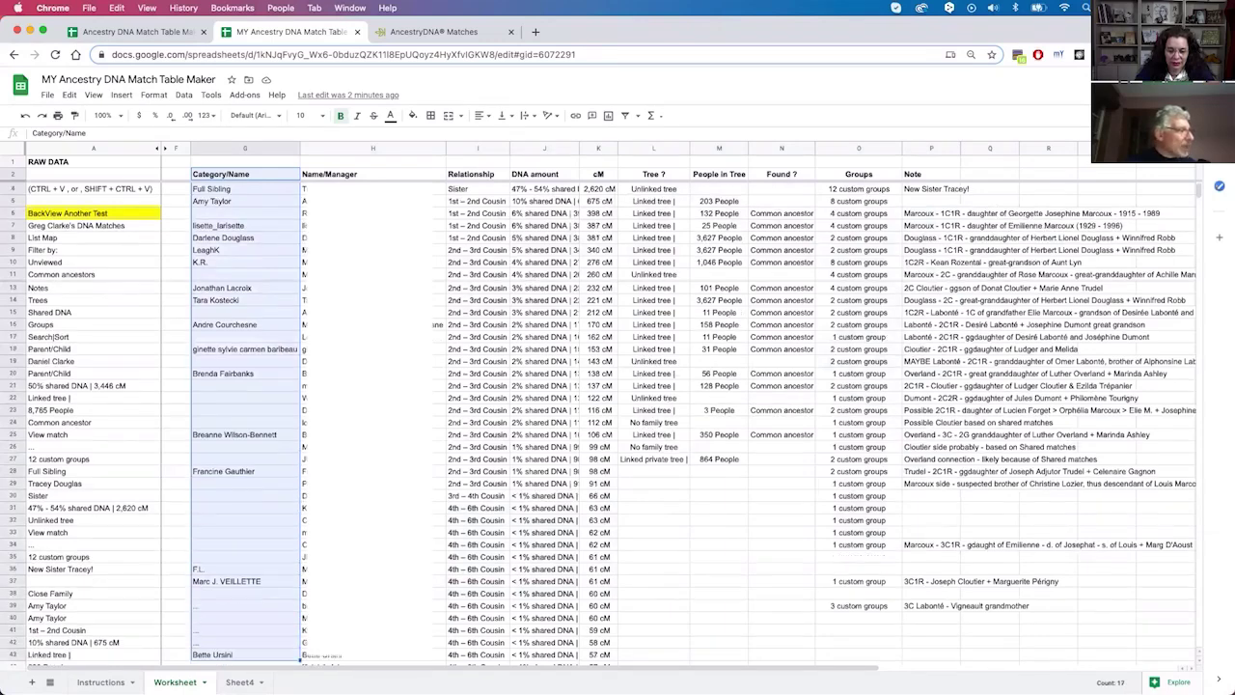
pyautogui.hotkey('shift', 'Down')
pyautogui.hotkey('shift', 'Down')
pyautogui.hotkey('shift', 'Down')
pyautogui.hotkey('shift', 'Down')
pyautogui.hotkey('shift', 'Down')
pyautogui.hotkey('shift', 'Down')
pyautogui.hotkey('shift', 'Down')
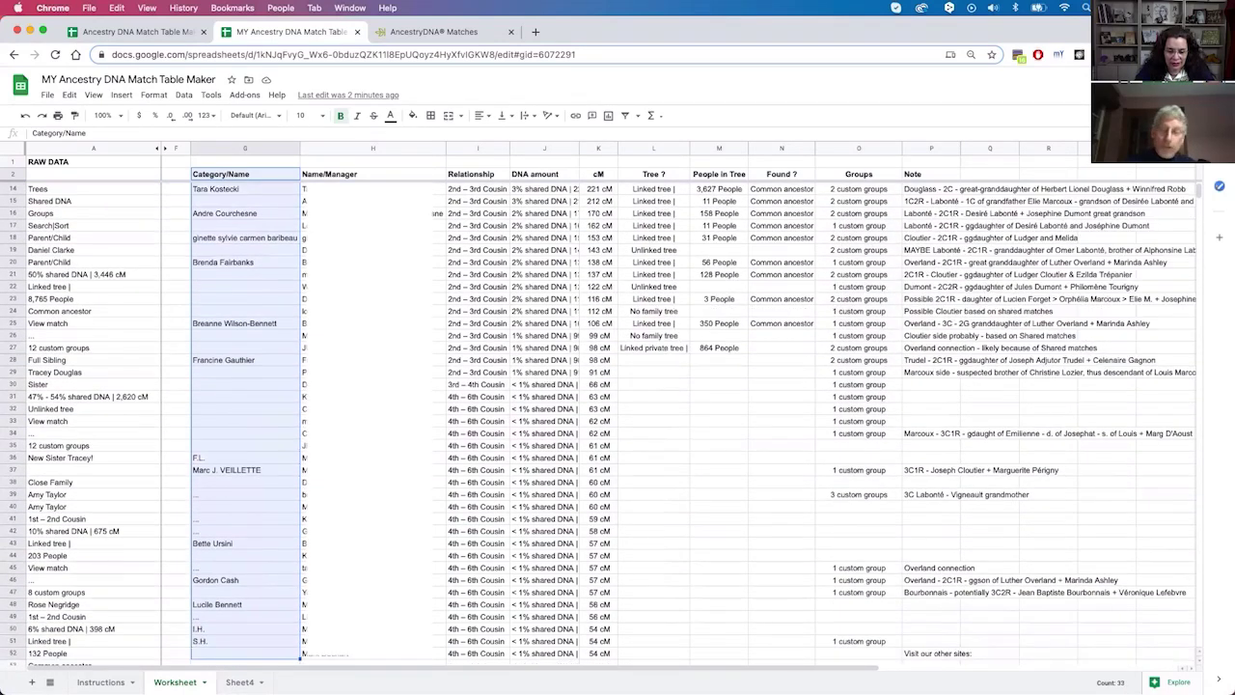
pyautogui.hotkey('shift', 'Down')
pyautogui.hotkey('shift', 'Down')
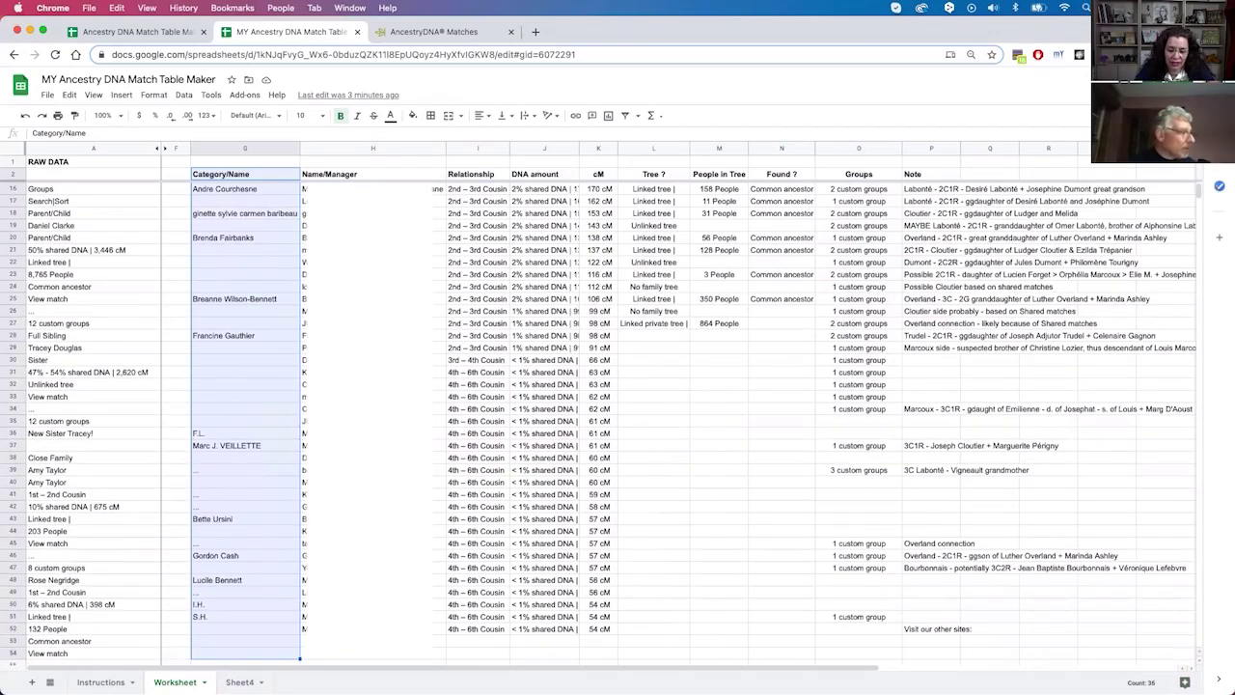
pyautogui.hotkey('shift', 'Up')
pyautogui.hotkey('shift', 'Up')
pyautogui.hotkey('shift', 'Right')
pyautogui.hotkey('shift', 'Right')
pyautogui.hotkey('shift', 'Right')
pyautogui.hotkey('shift', 'Right')
pyautogui.hotkey('shift', 'Right')
pyautogui.hotkey('shift', 'Right')
pyautogui.hotkey('shift', 'Right')
pyautogui.hotkey('shift', 'Right')
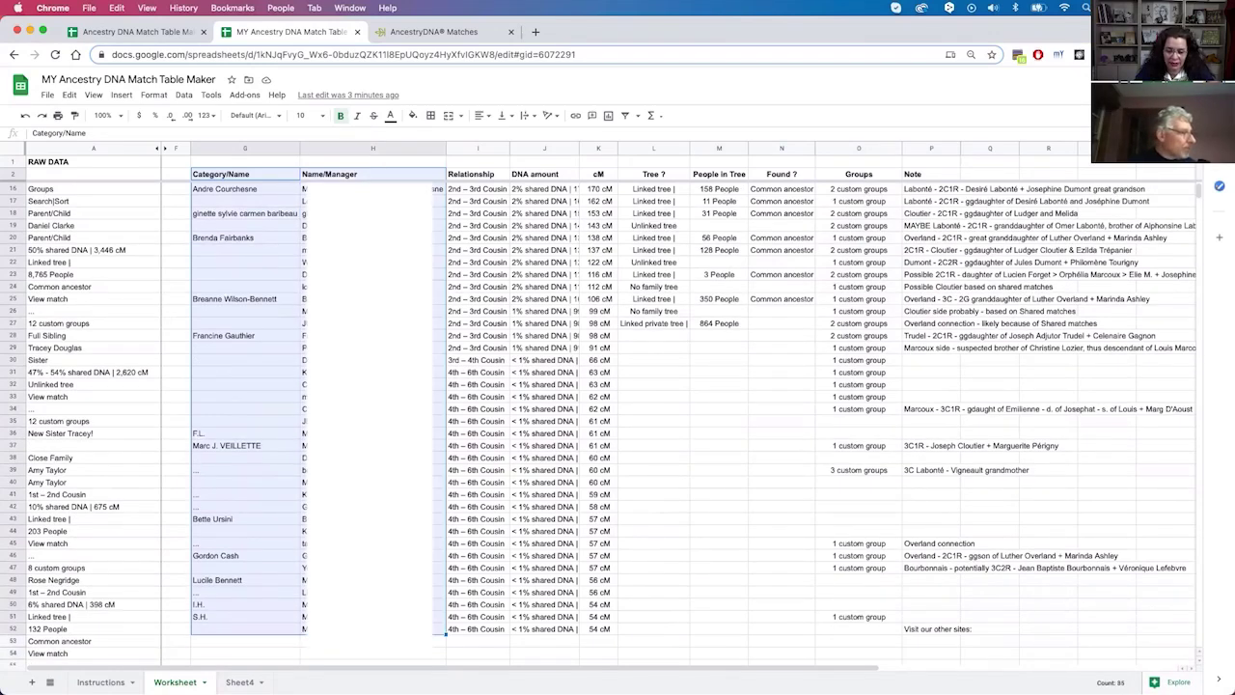
pyautogui.hotkey('shift', 'Right')
pyautogui.hotkey('shift', 'Left')
pyautogui.hotkey('shift', 'Right')
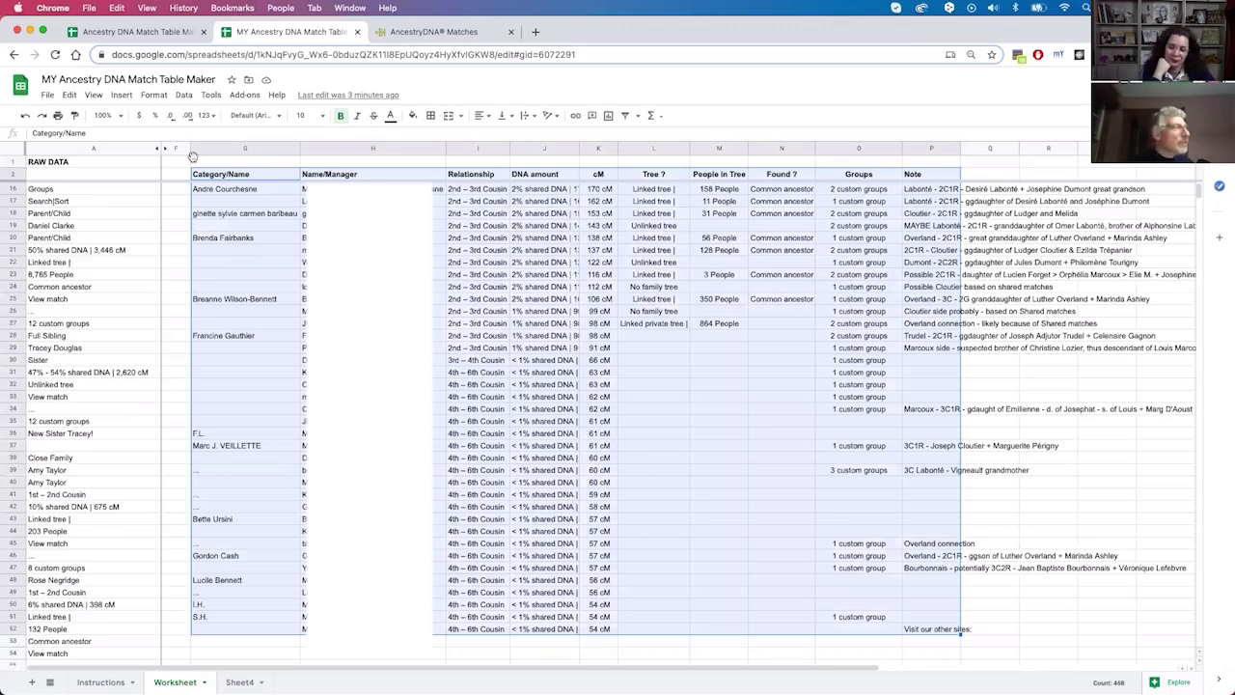
pyautogui.click(69, 94)
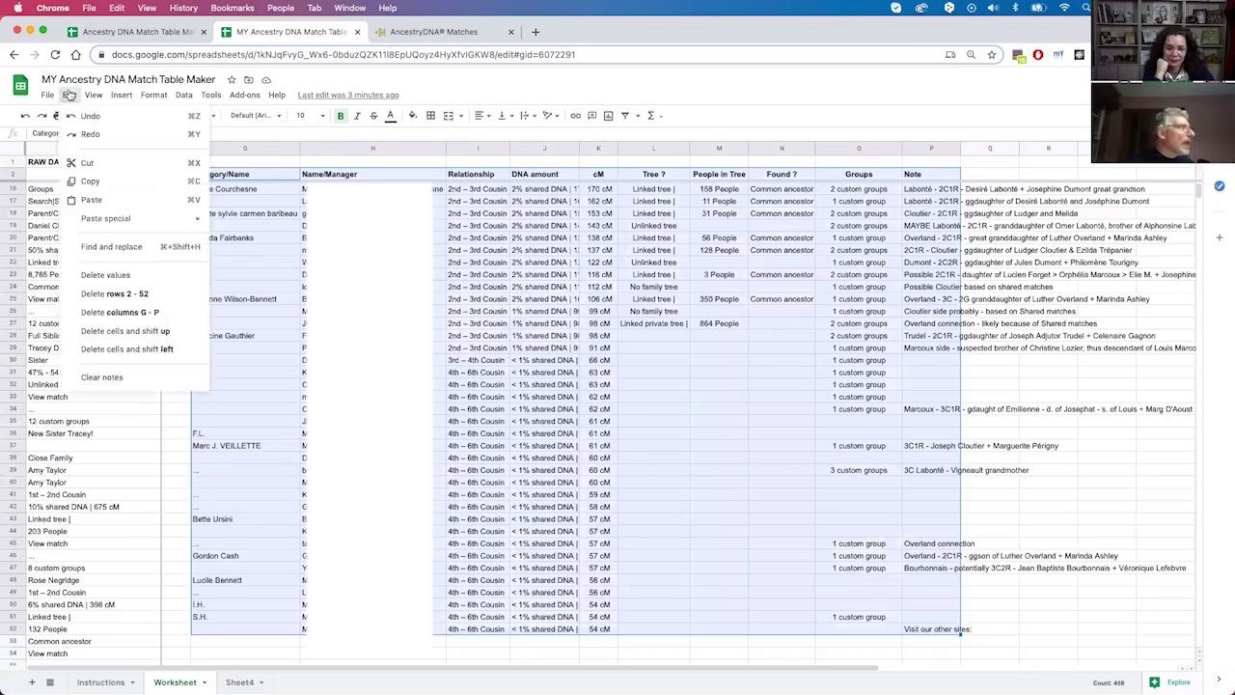
pyautogui.click(91, 181)
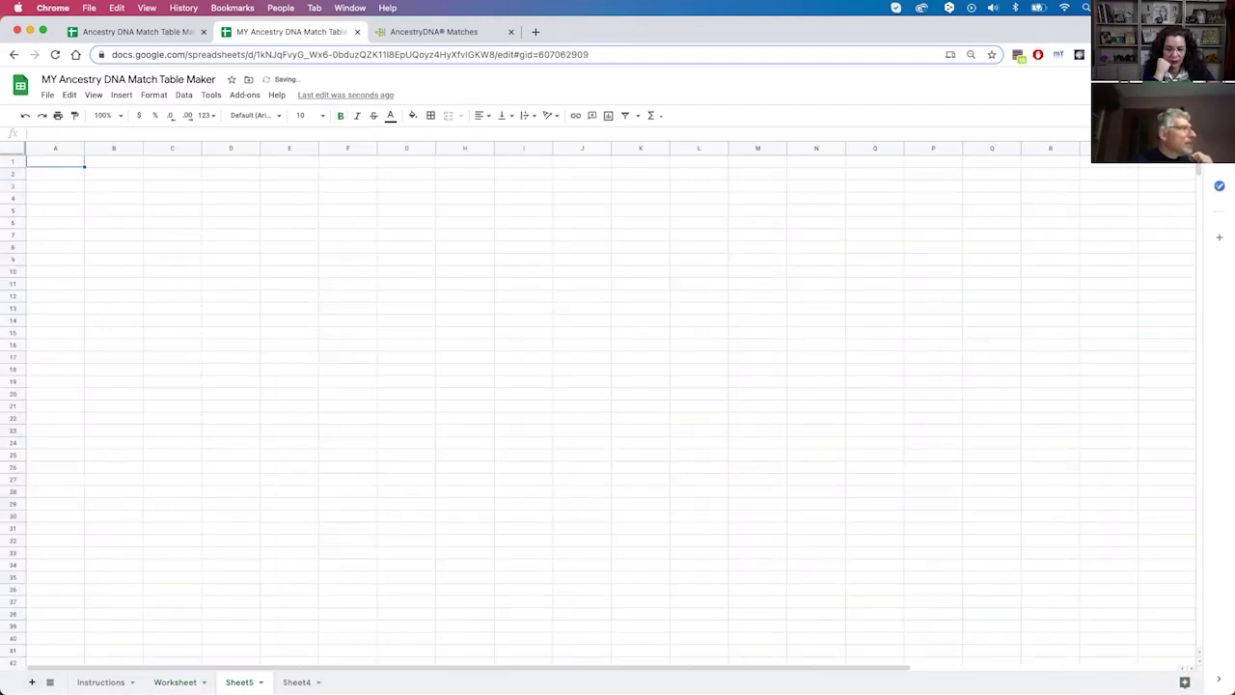
# Step: Paste the copied match table as values only into a new blank sheet, starting at cell A1
pyautogui.click(69, 95)
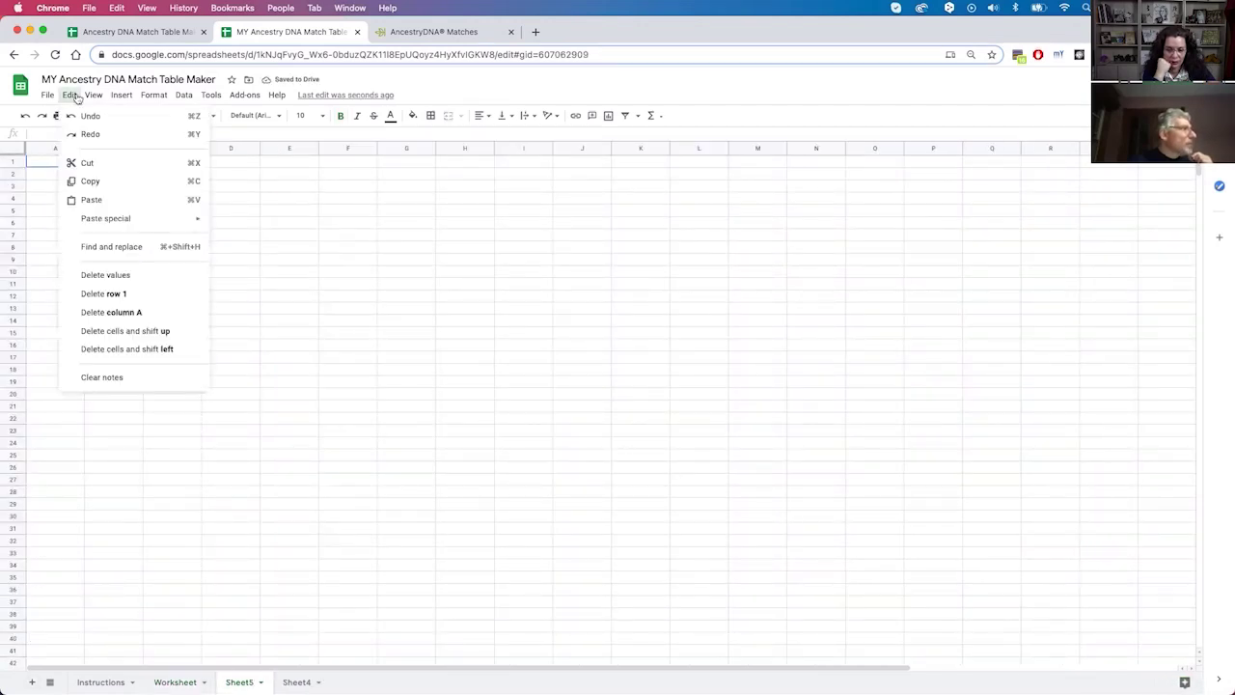
pyautogui.moveTo(110, 220)
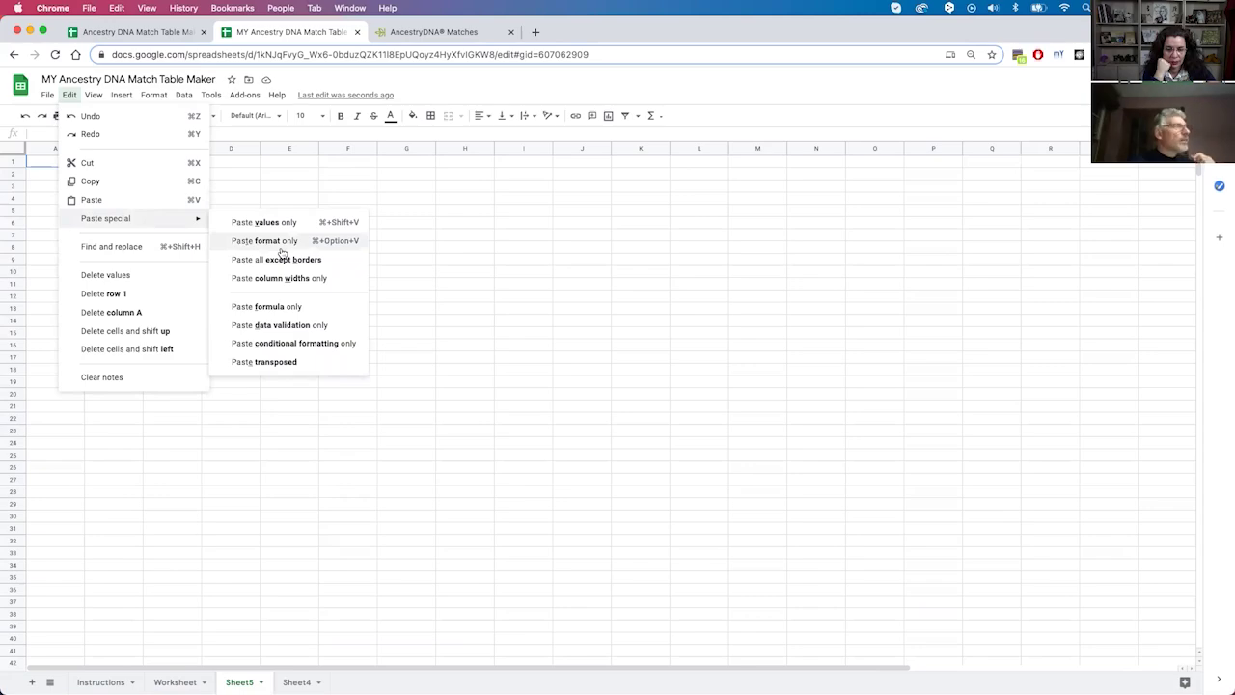
pyautogui.click(338, 224)
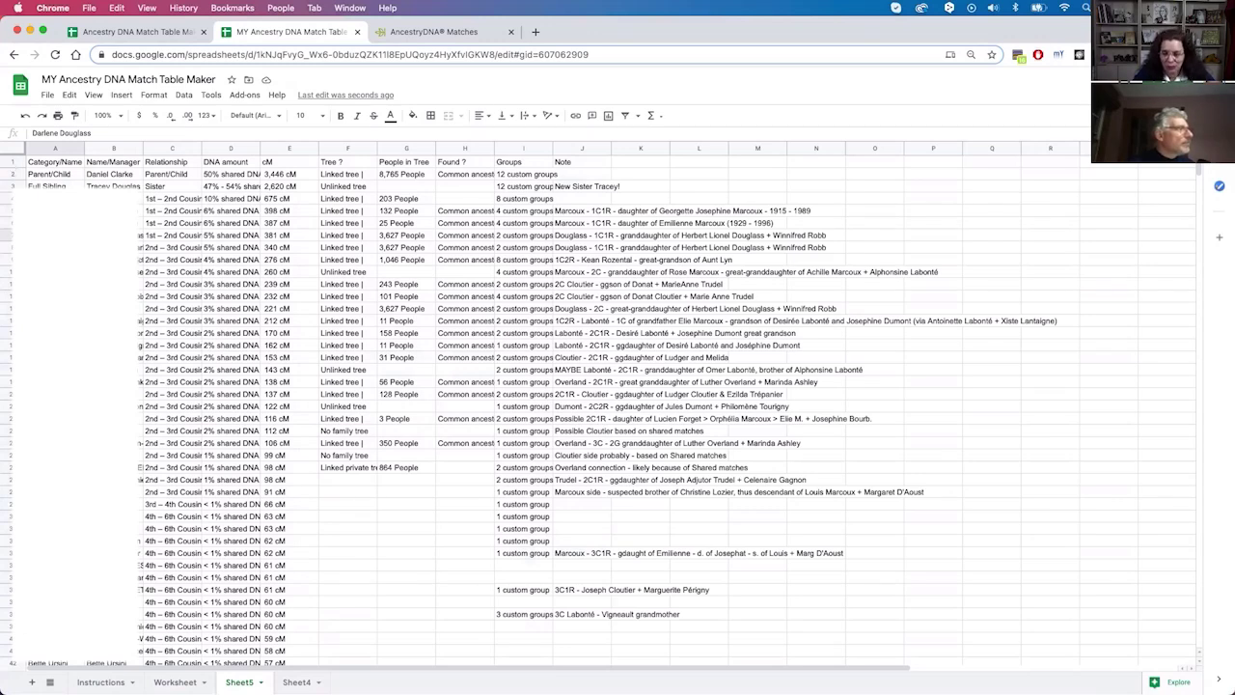
# Step: Load the AncestryDNA match list down to the page footer and paste the page's copied text into cell A6 of the Worksheet sheet
pyautogui.hotkey('ctrl', 'Tab')
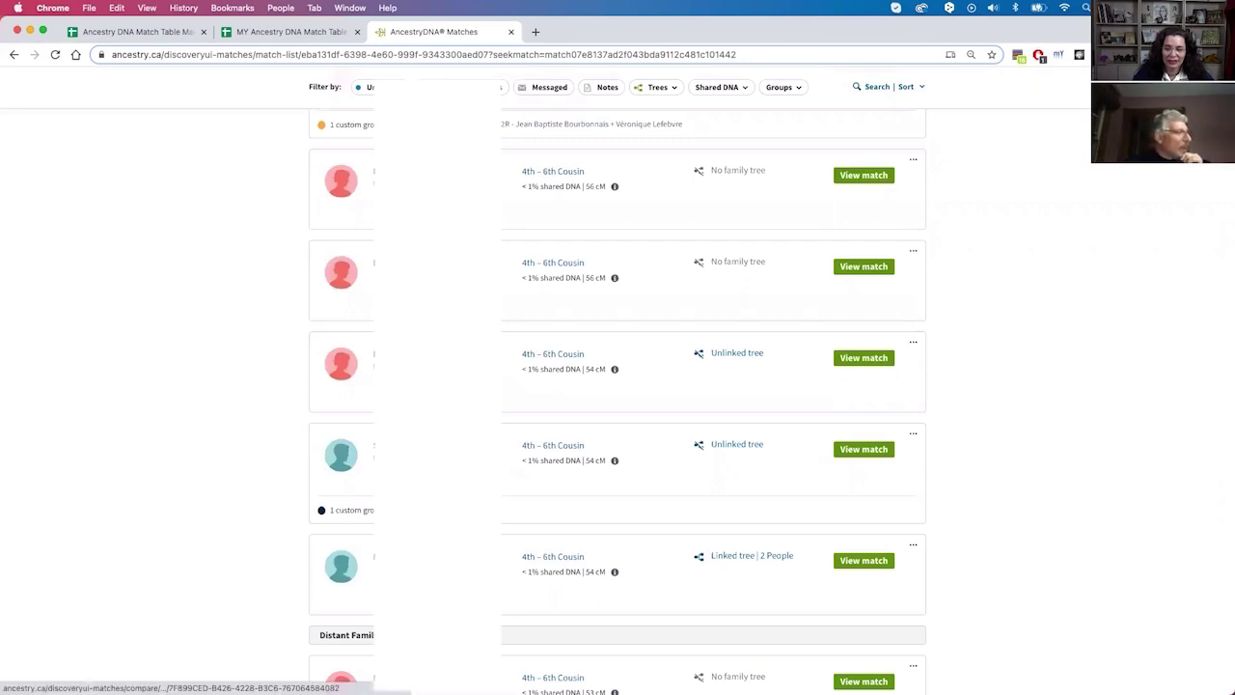
pyautogui.scroll(-2, 529, 594)
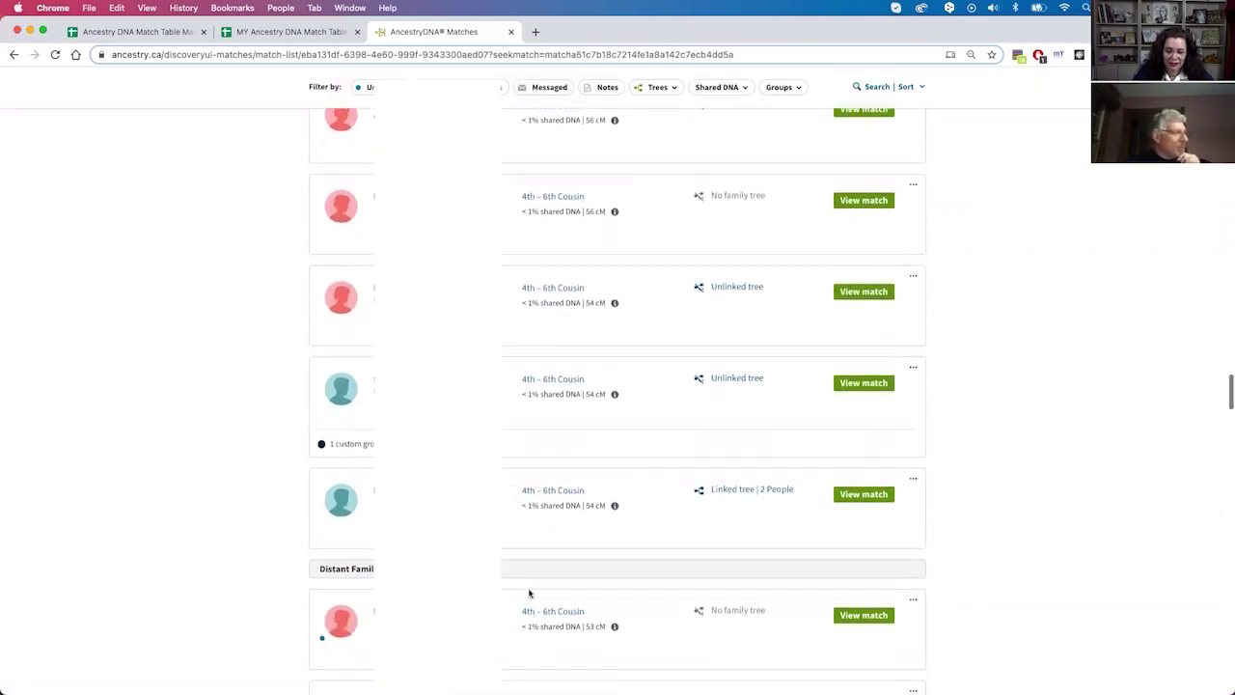
pyautogui.scroll(-10, 529, 593)
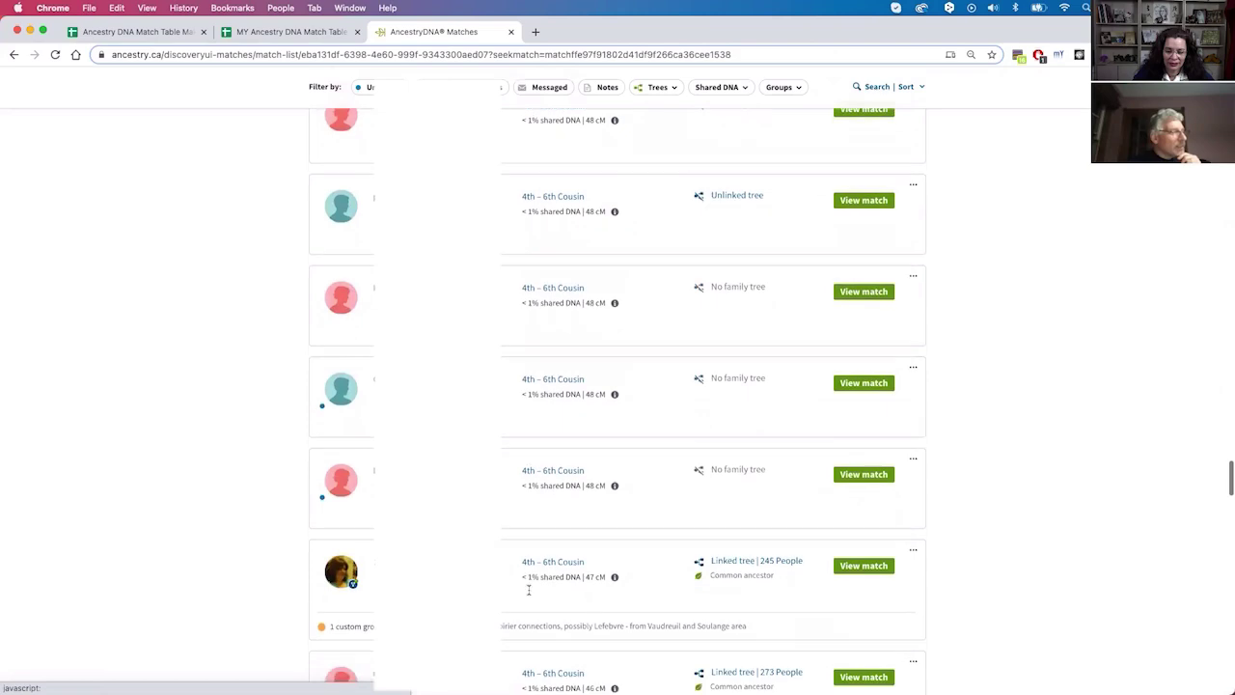
pyautogui.scroll(-2, 529, 593)
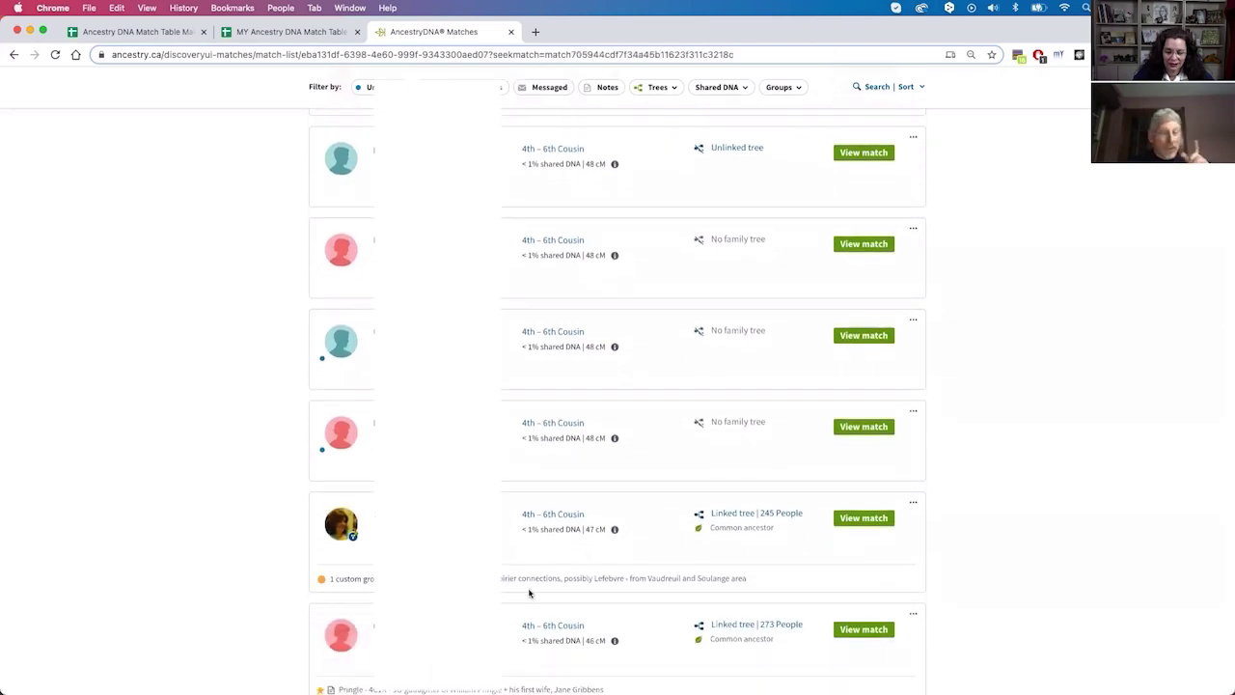
pyautogui.scroll(-5, 529, 594)
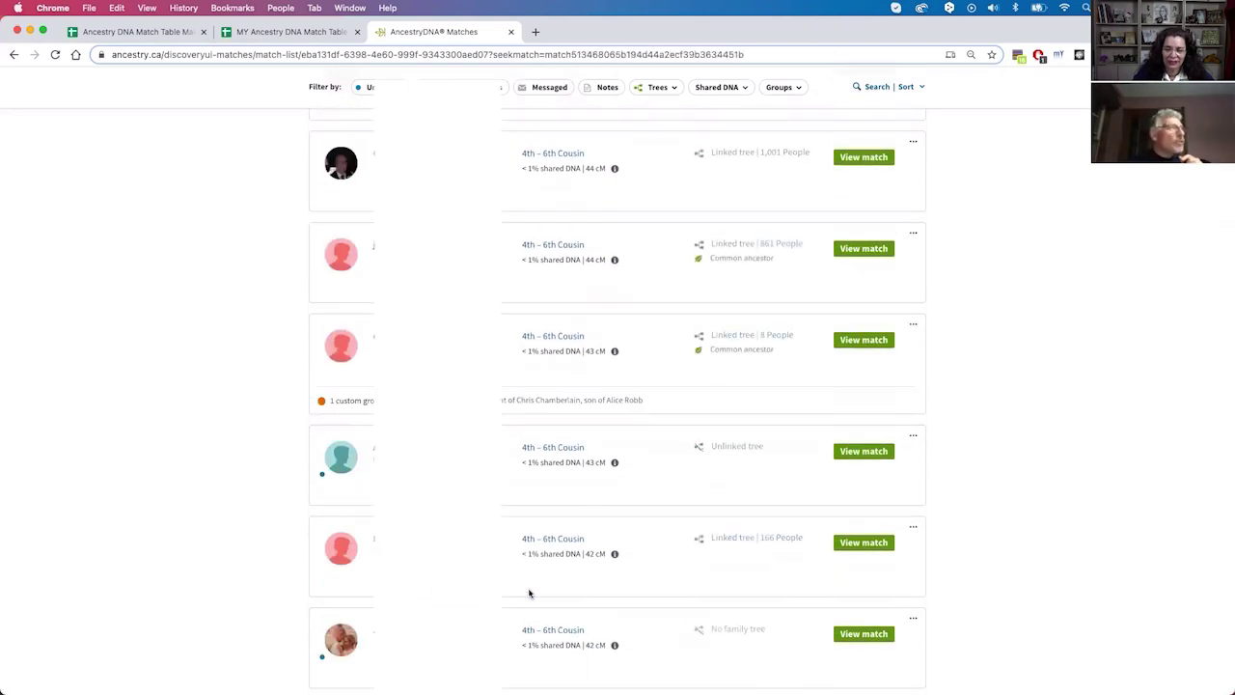
pyautogui.scroll(-6, 592, 518)
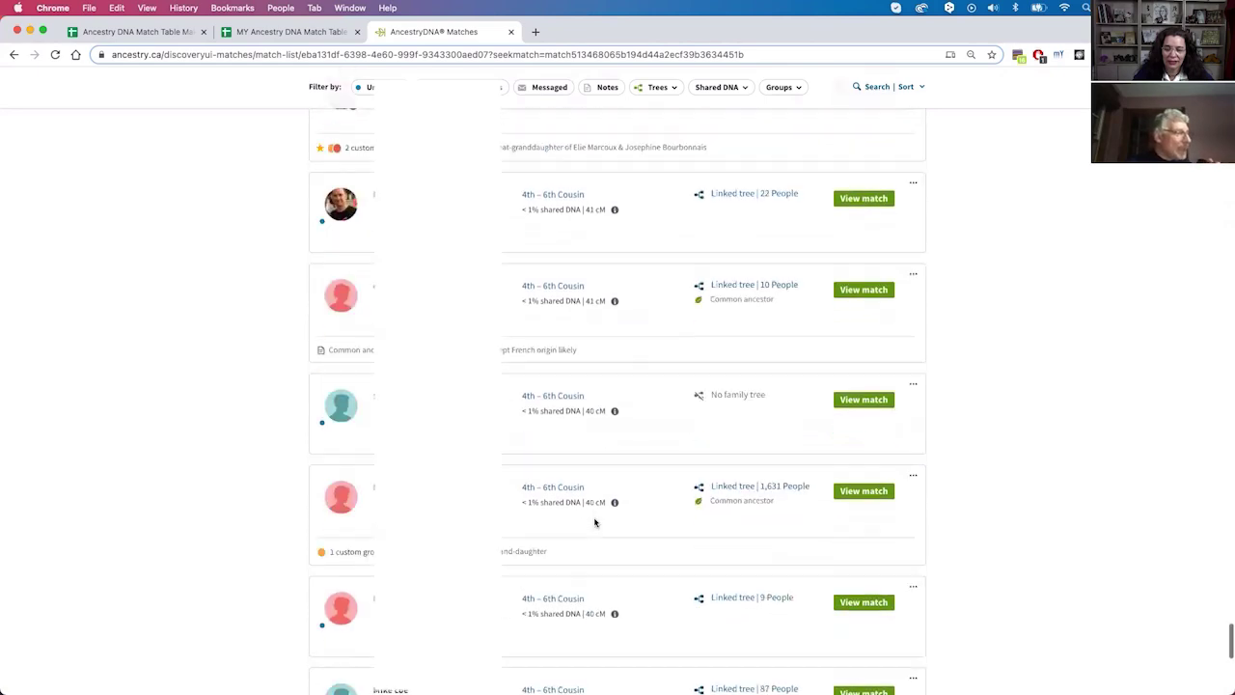
pyautogui.scroll(-8, 595, 523)
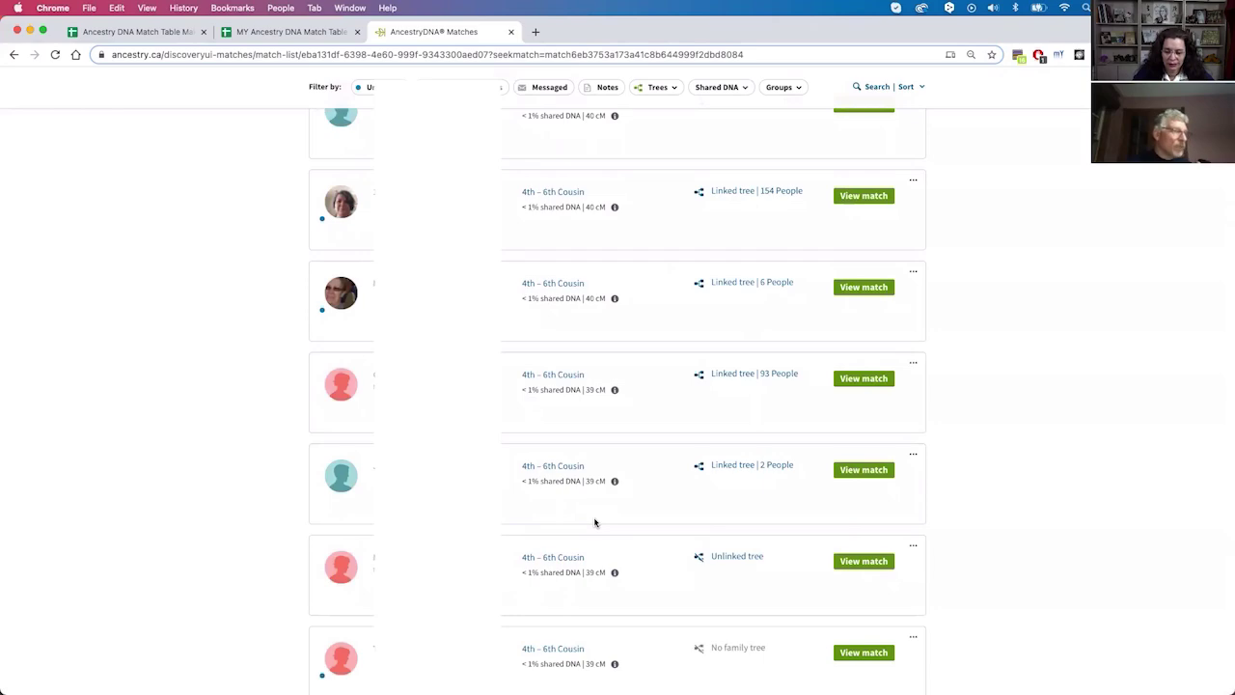
pyautogui.scroll(-10, 595, 522)
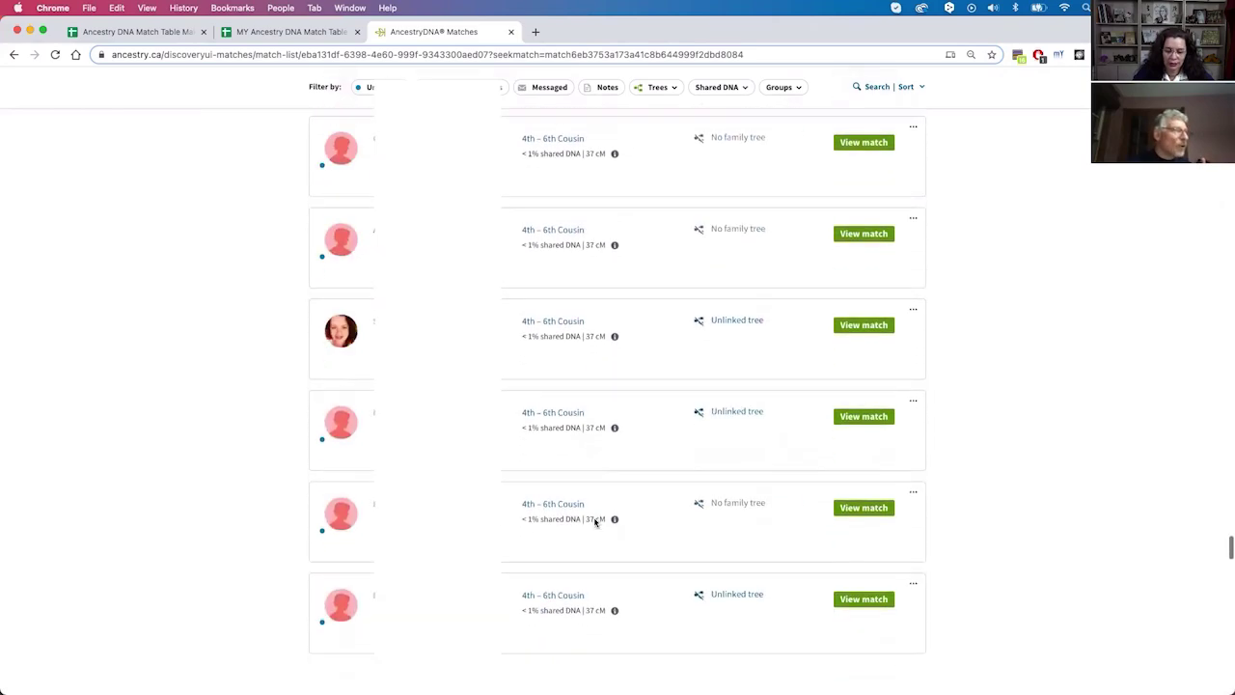
pyautogui.scroll(-10, 595, 523)
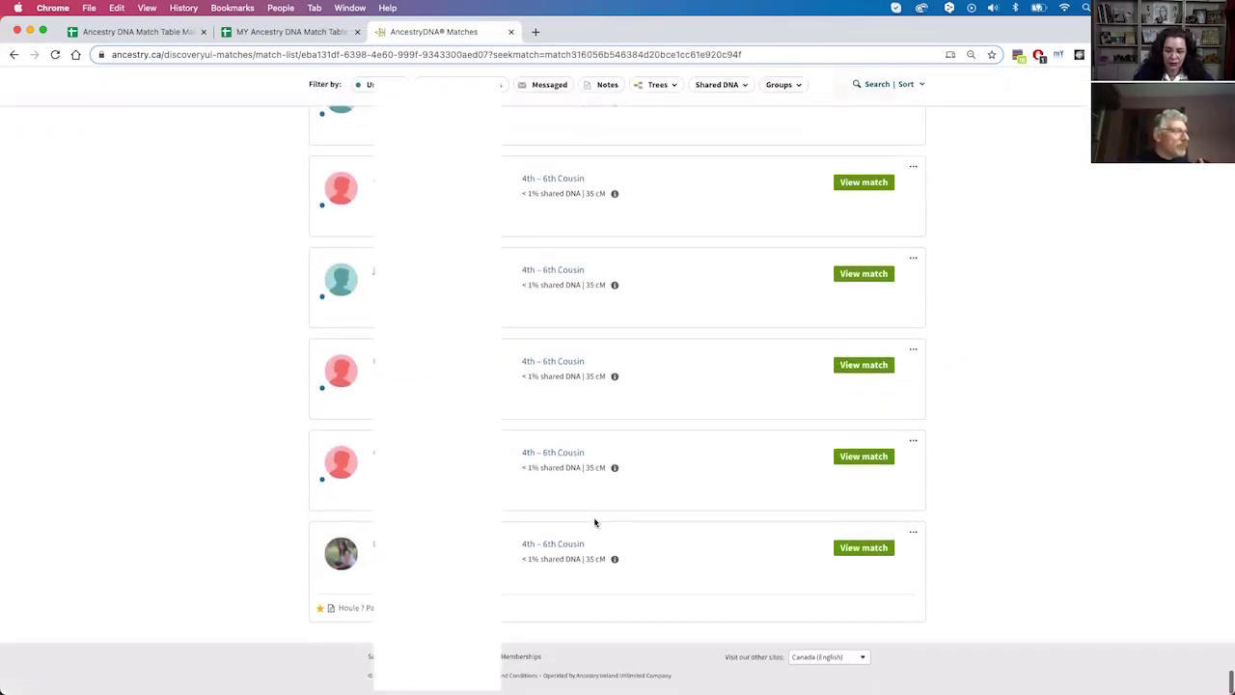
pyautogui.click(289, 31)
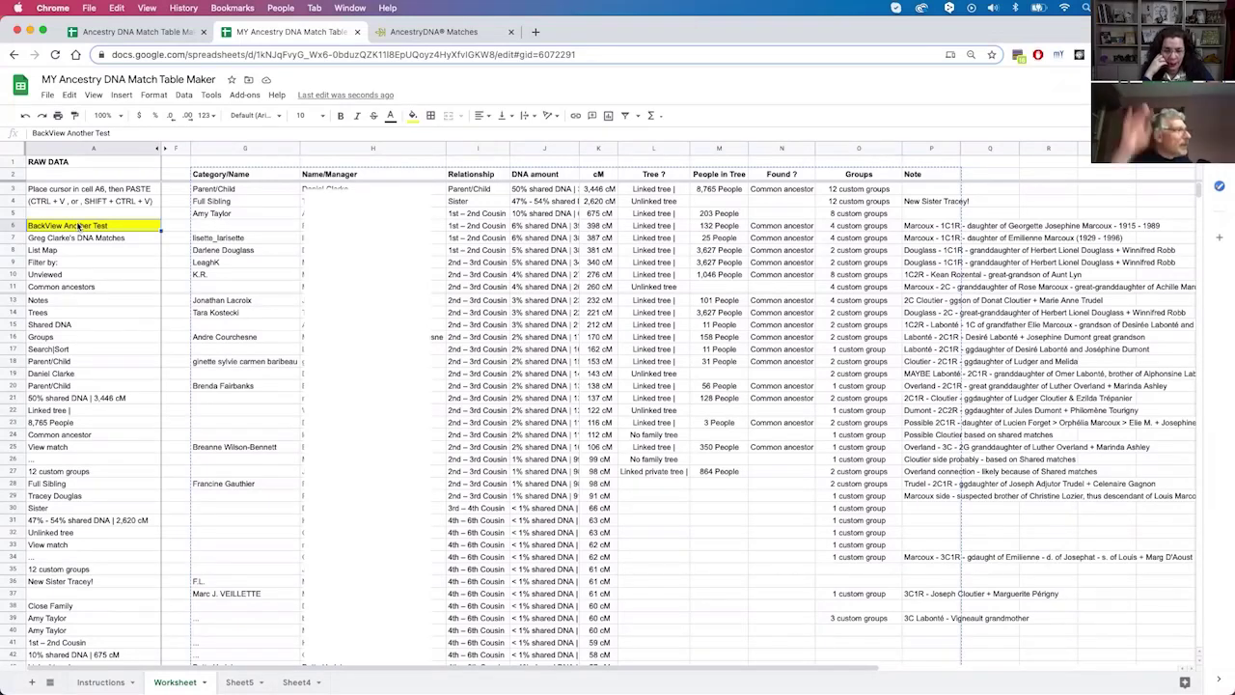
pyautogui.press('super+v')
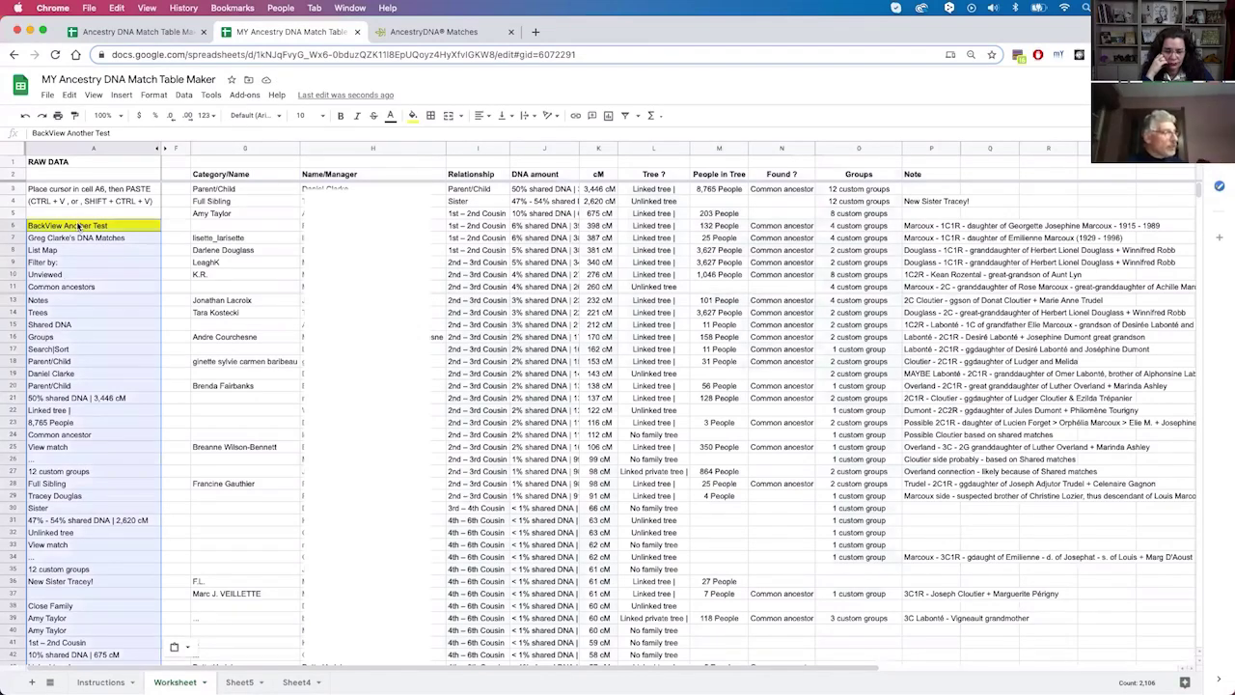
# Step: Examine the rebuilt match table on the Worksheet sheet, checking the tree, group and note columns for the more distant matches
pyautogui.scroll(-8, 80, 224)
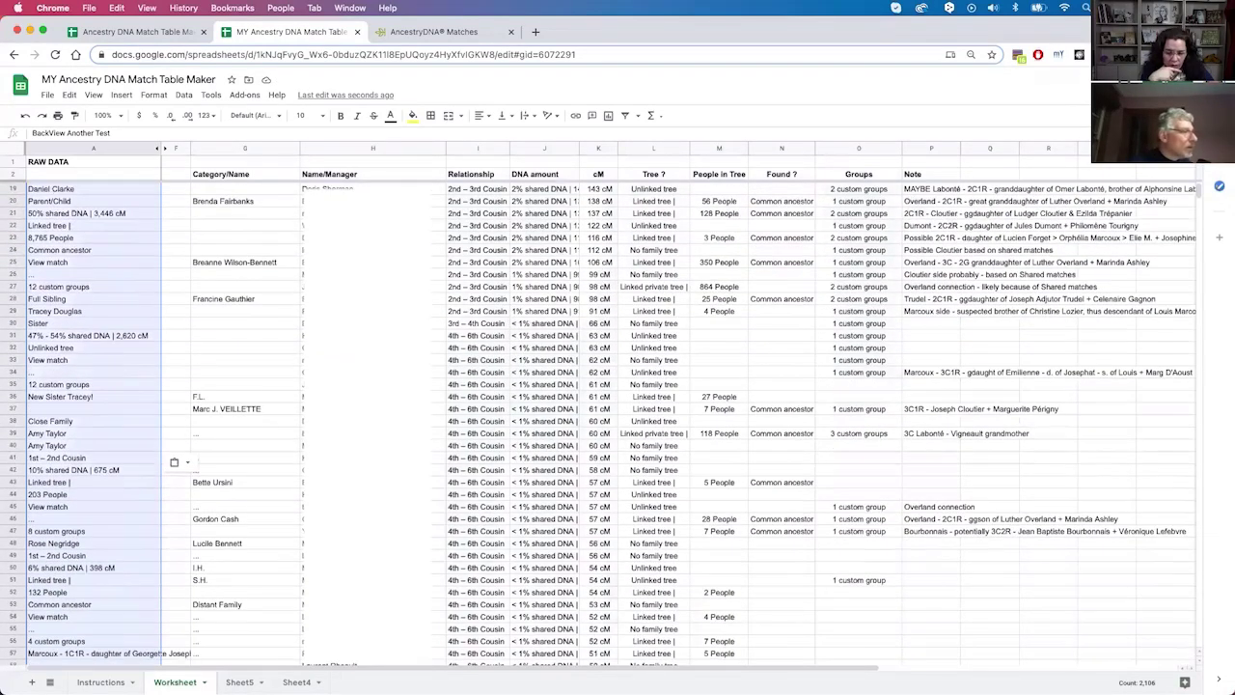
pyautogui.scroll(-3, 599, 421)
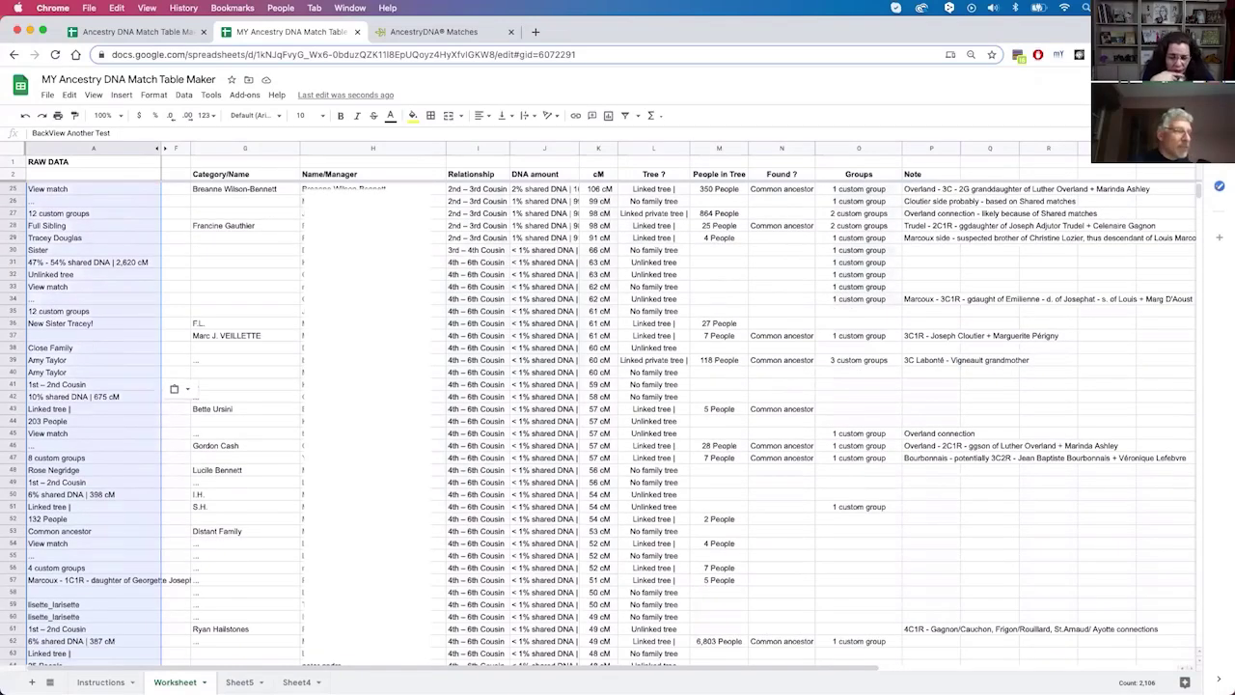
pyautogui.scroll(-3, 877, 378)
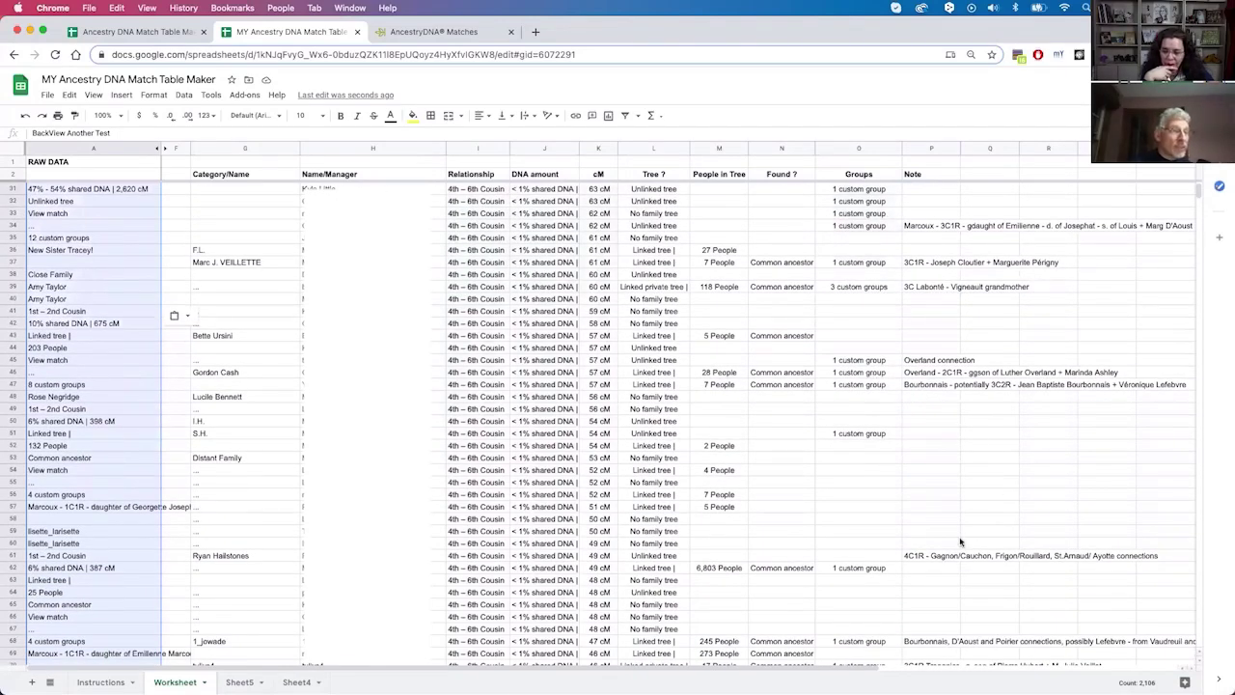
pyautogui.scroll(-9, 960, 543)
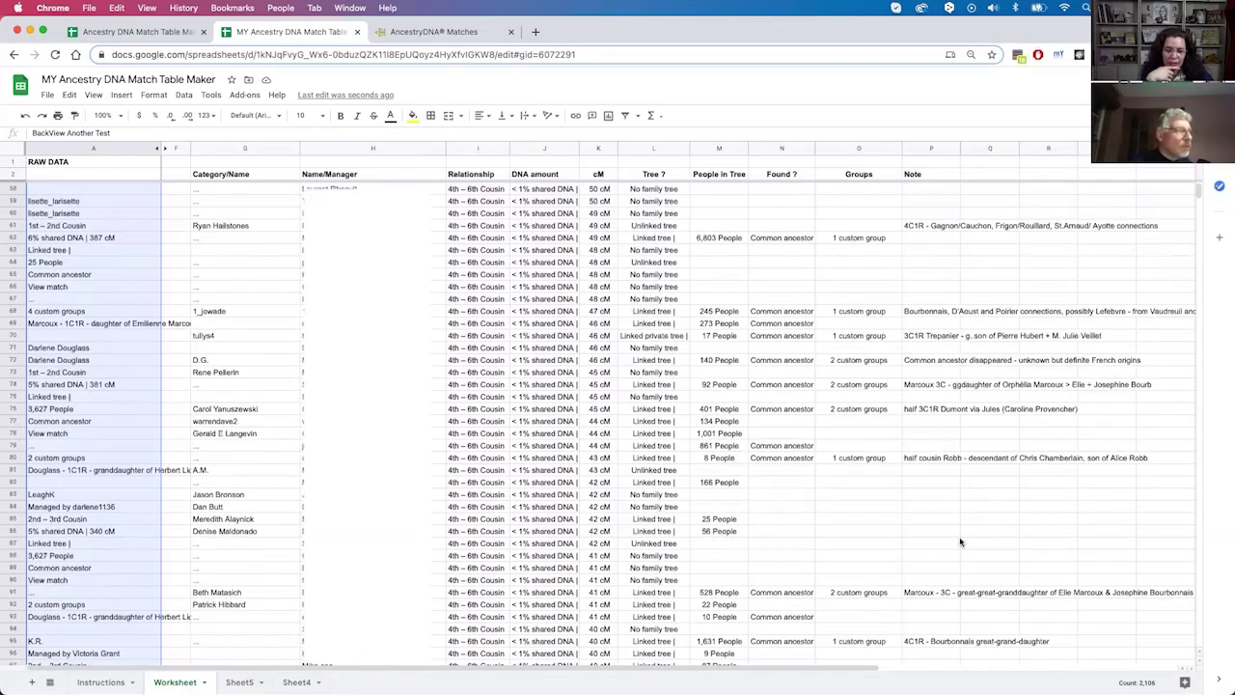
pyautogui.scroll(-12, 960, 542)
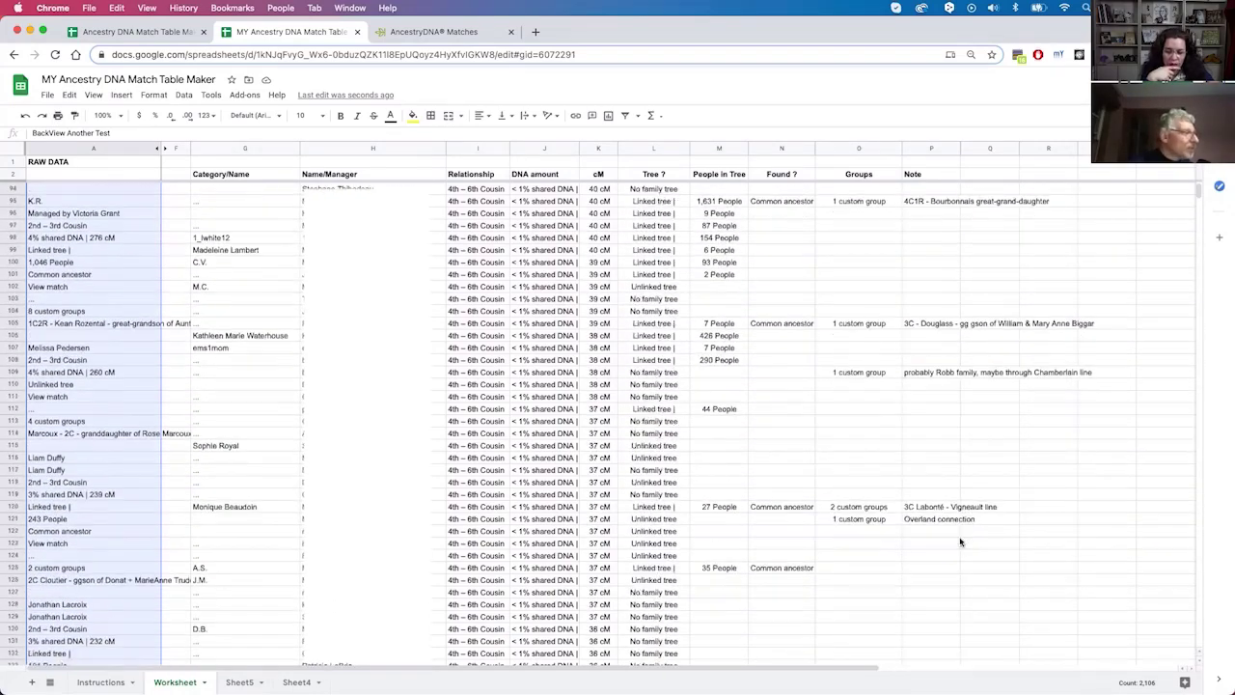
pyautogui.scroll(-4, 960, 542)
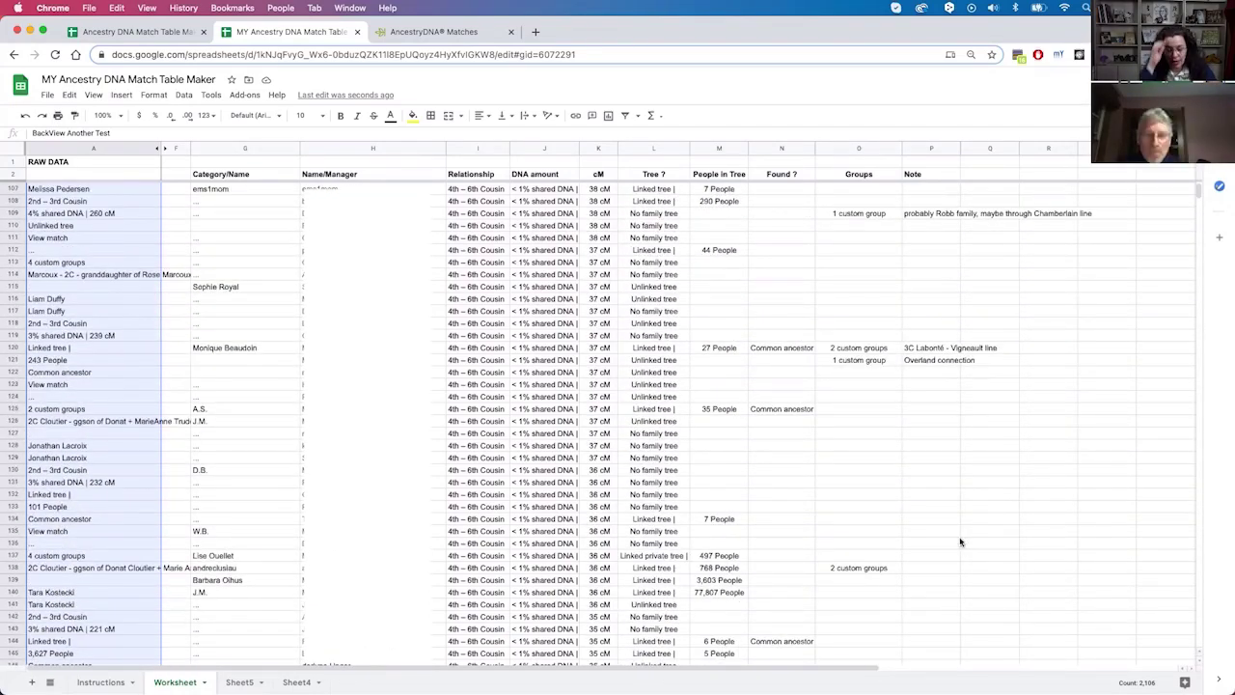